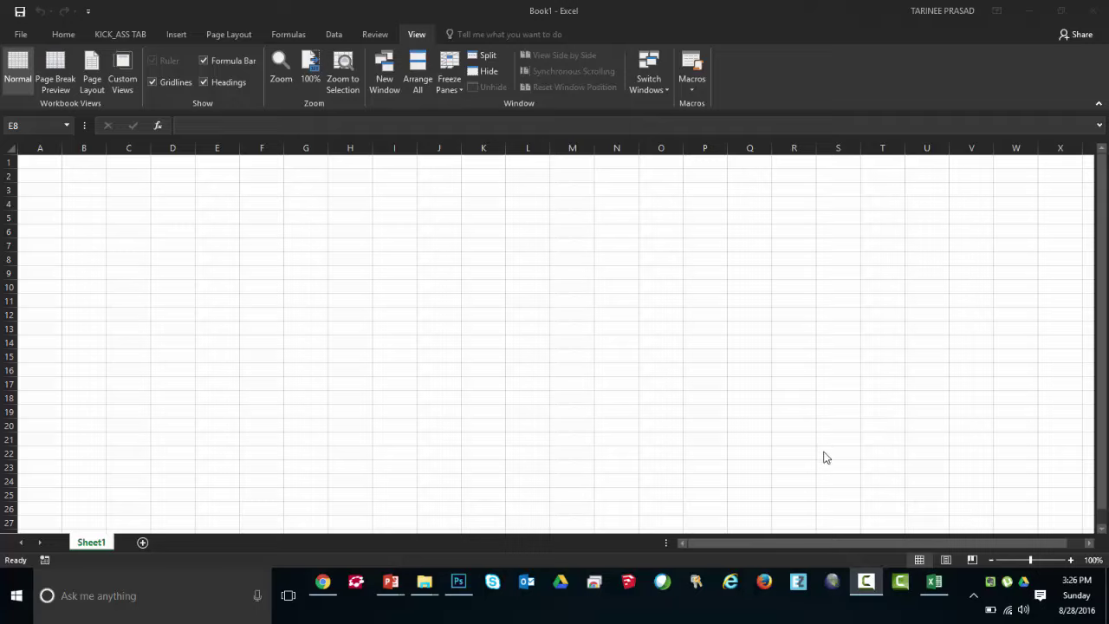
Step: Hide column K of Sheet1 with Ctrl+0 from cell K8, then select L8
left_click(481, 261)
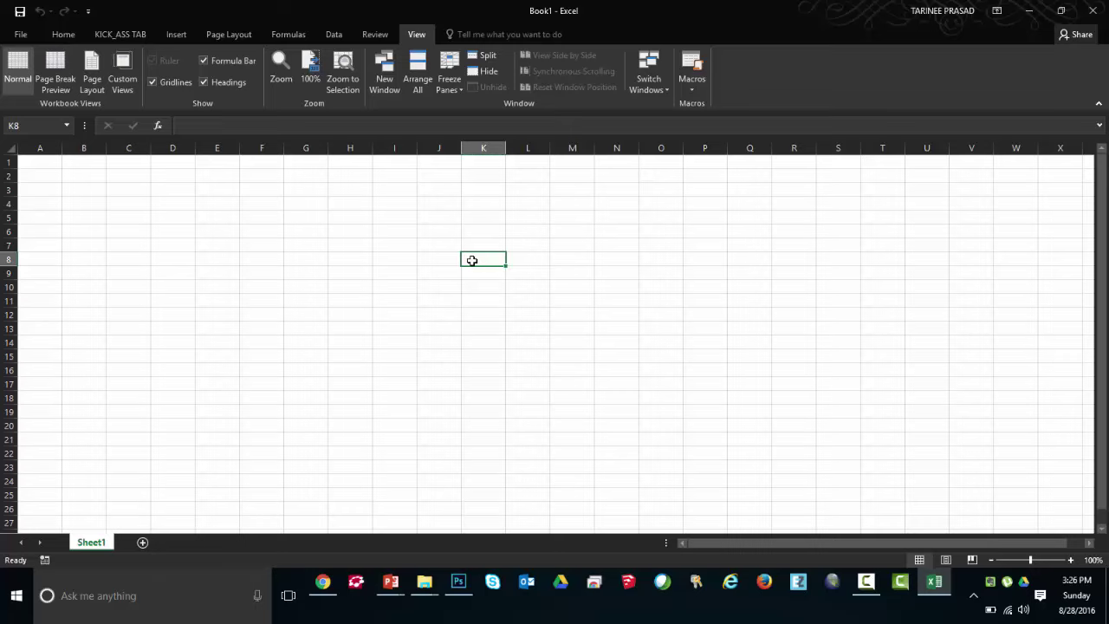
key("ctrl+0")
left_click(471, 260)
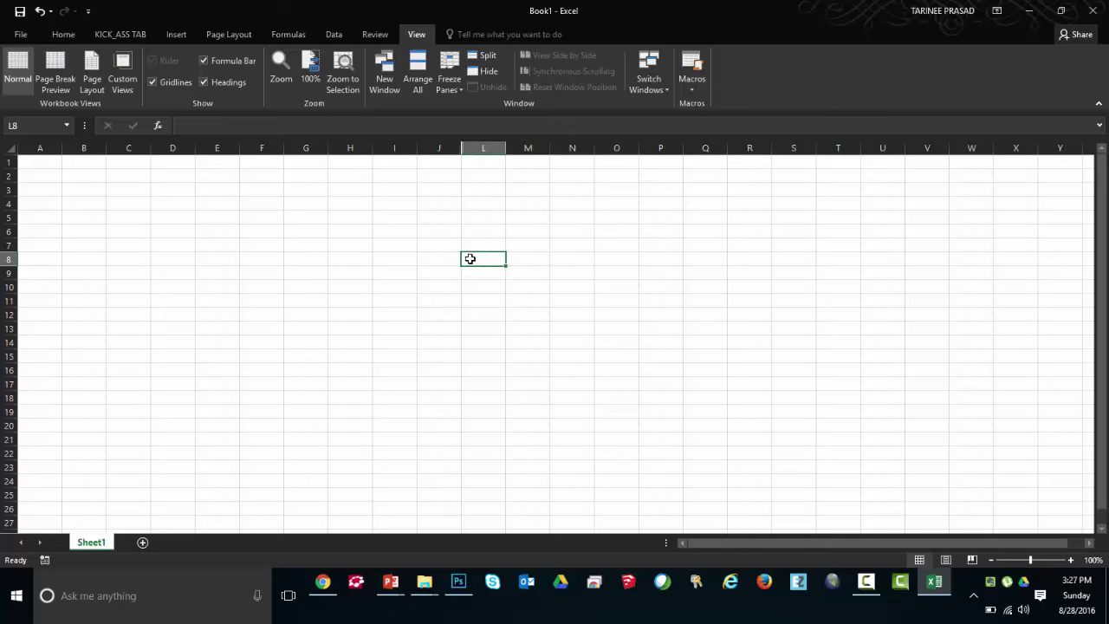
Step: Open FPS2-01-S01.xlsx from Desktop > TRAINING VIDEOS > UNPROTECT EXCEL SHEET
key("ctrl+o")
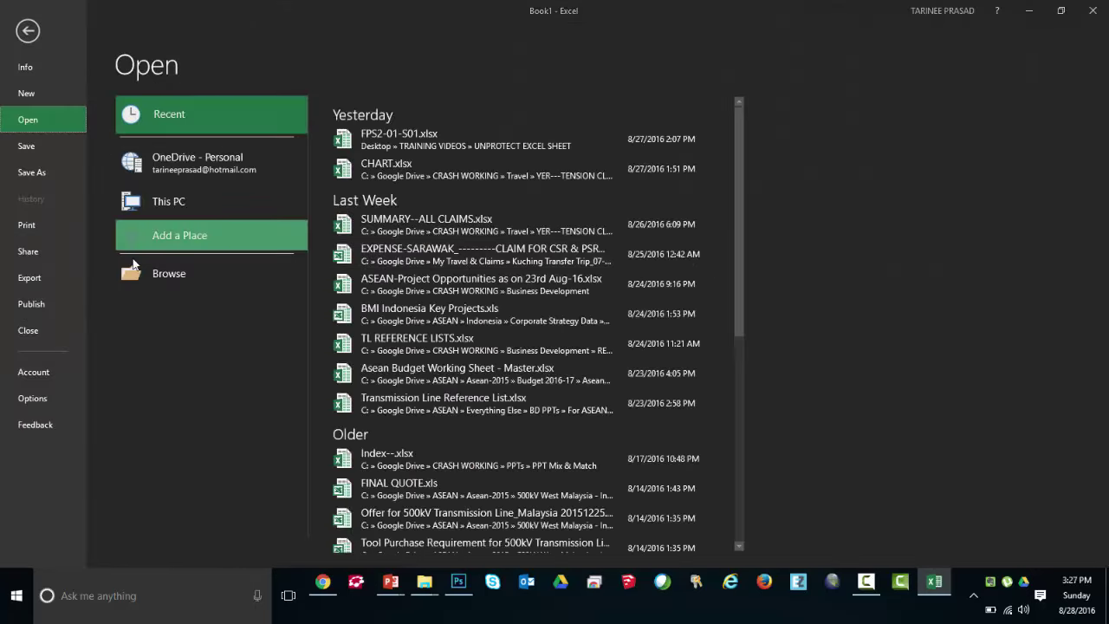
left_click(139, 273)
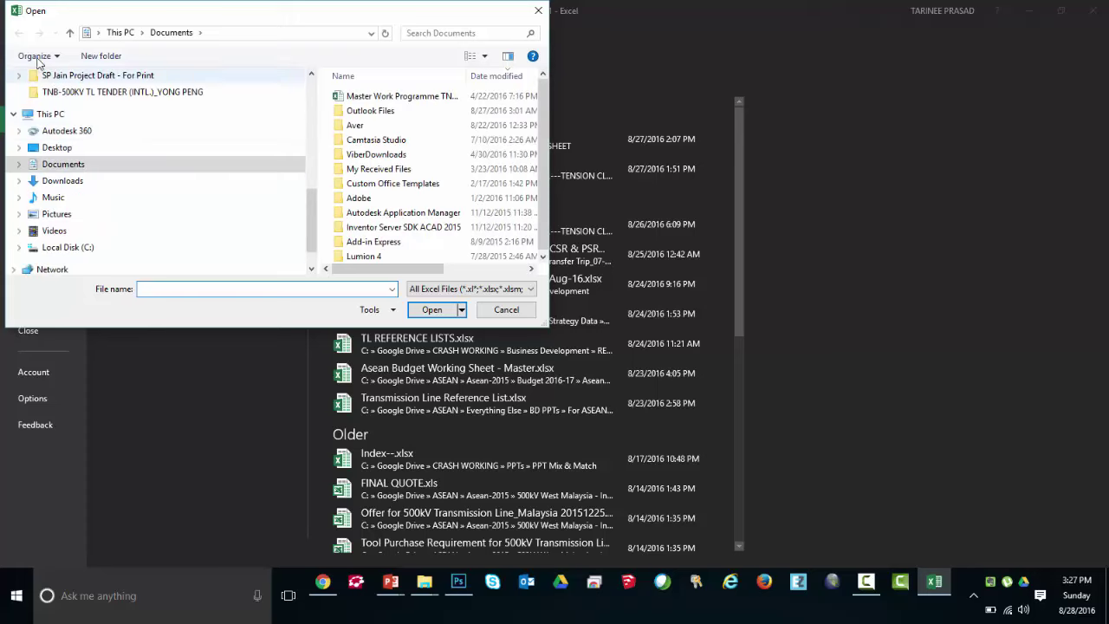
scroll(36, 102, "up", 2)
scroll(39, 106, "up", 3)
scroll(43, 105, "up", 3)
scroll(47, 102, "up", 2)
left_click(47, 99)
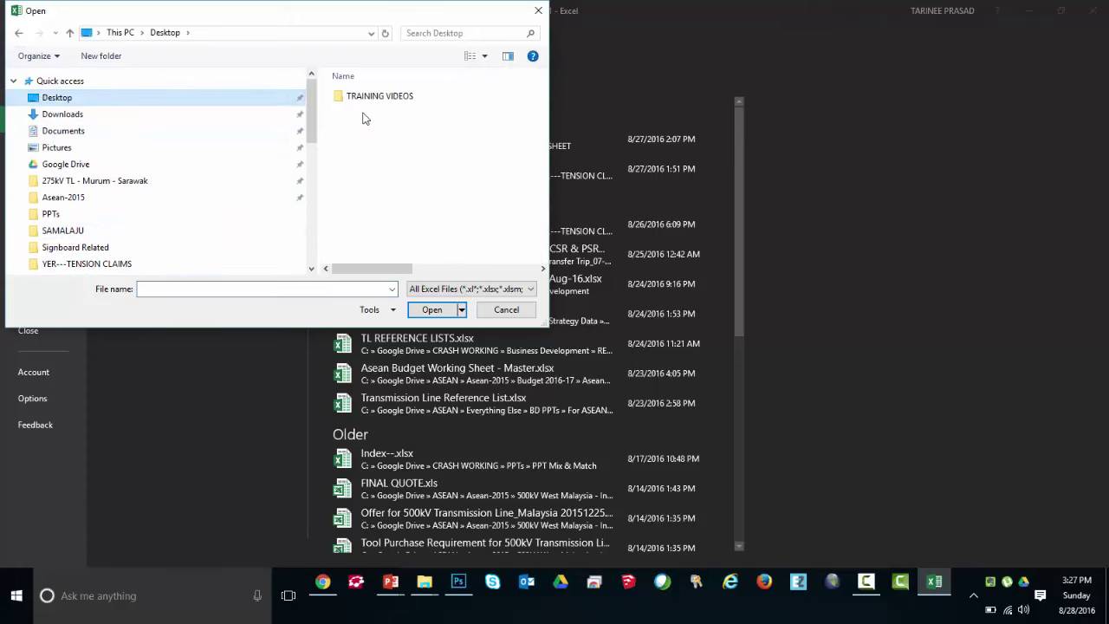
double_click(364, 99)
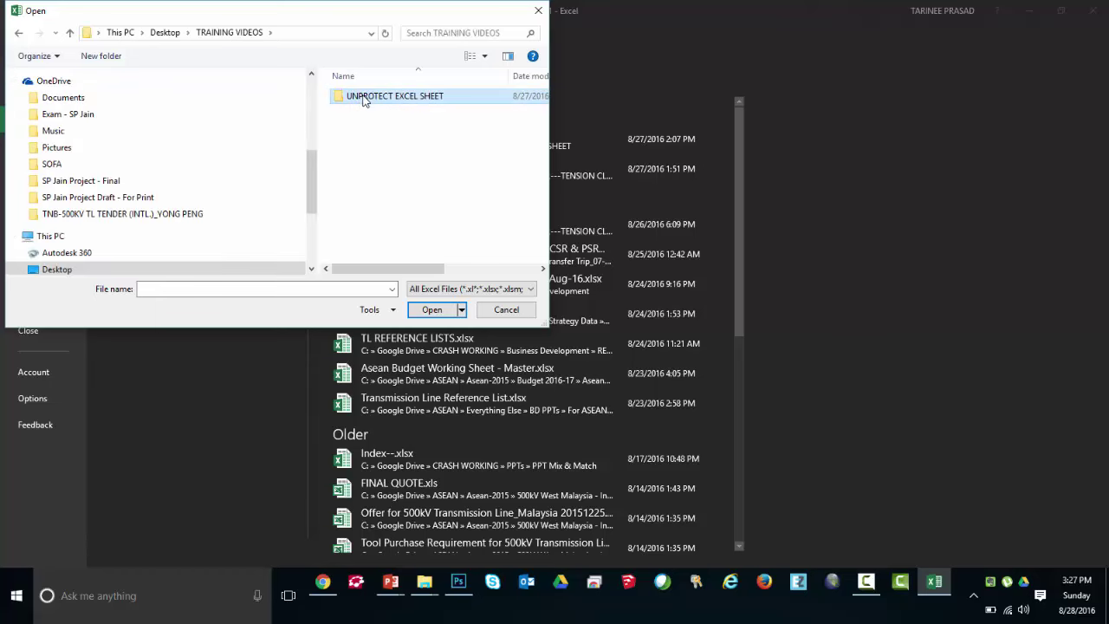
double_click(362, 98)
double_click(377, 99)
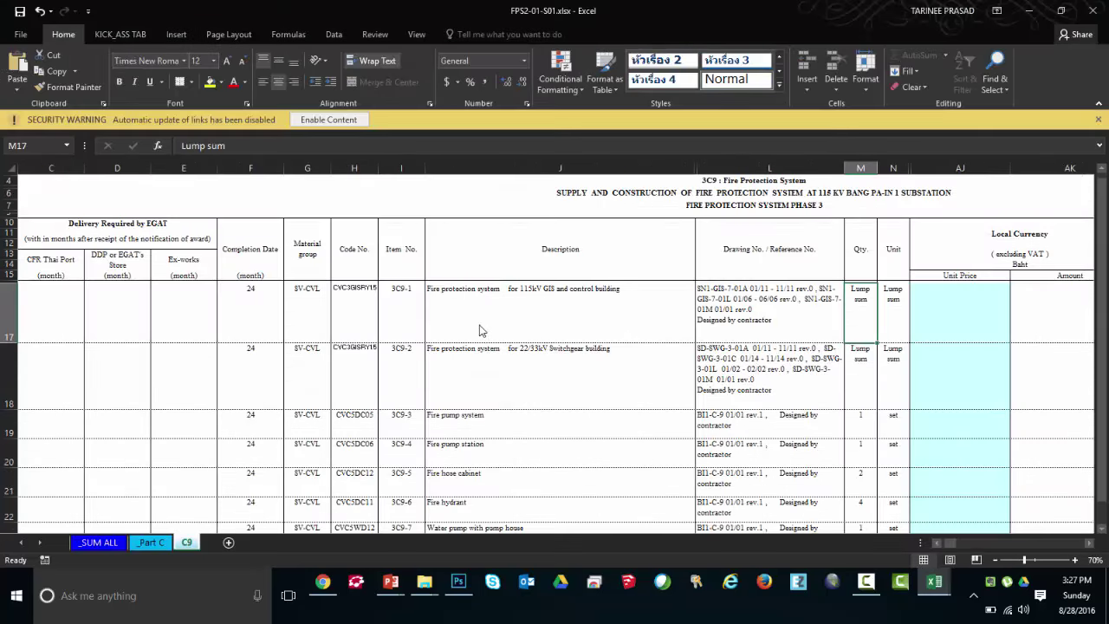
Step: Enter 2222 as the unit price in cell AJ17 for item 3C9-1
left_click(481, 330)
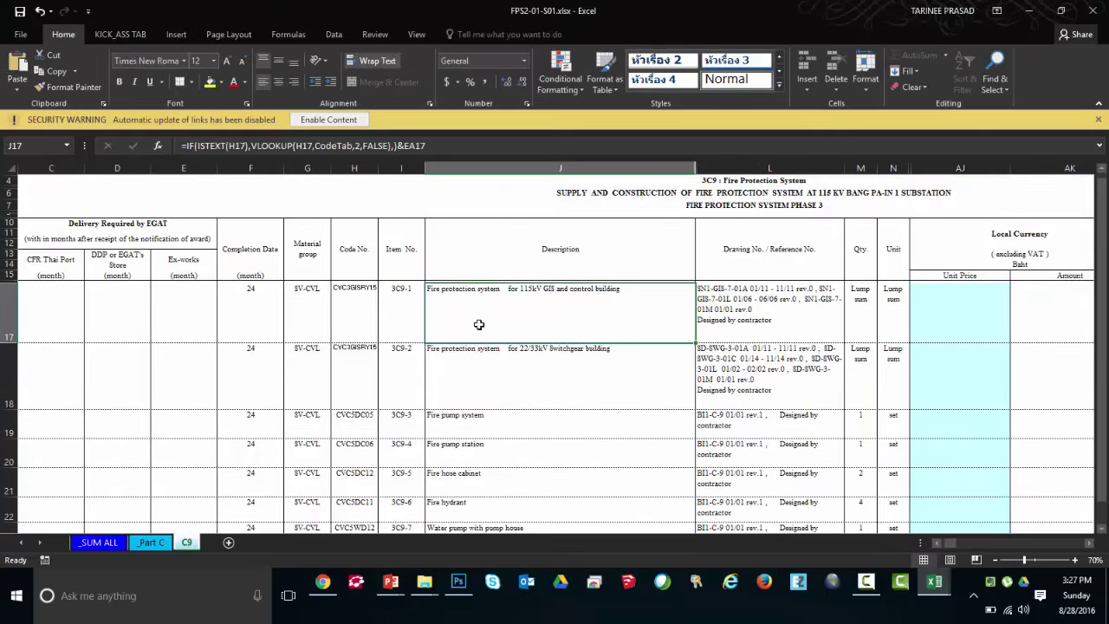
left_click(815, 319)
key("Right")
key("Right")
key("Right")
key("Down")
key("Down")
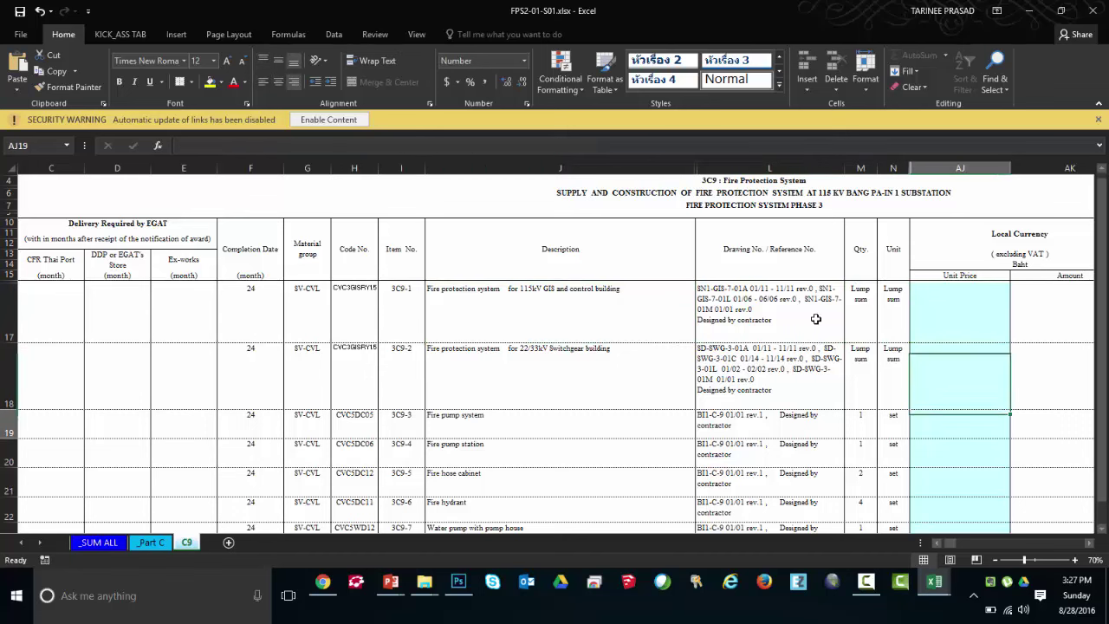
key("Down")
key("Down")
key("Down")
key("Down")
key("Down")
key("Down")
key("Up")
key("Up")
key("Up")
key("Up")
key("Up")
key("Up")
key("Up")
key("Up")
type("2222")
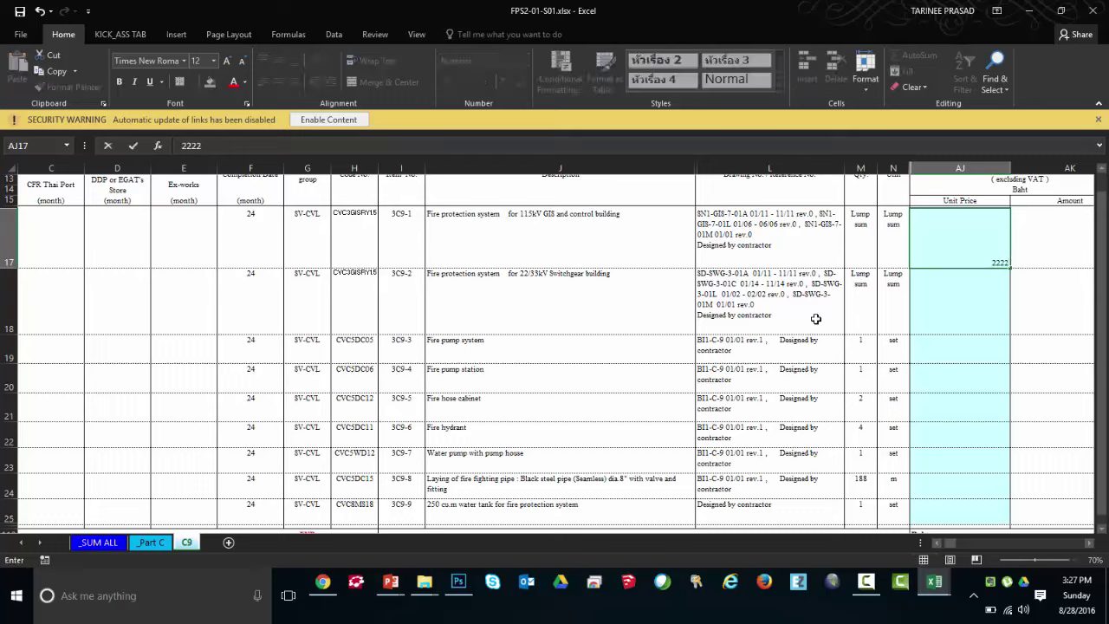
key("Return")
key("Return")
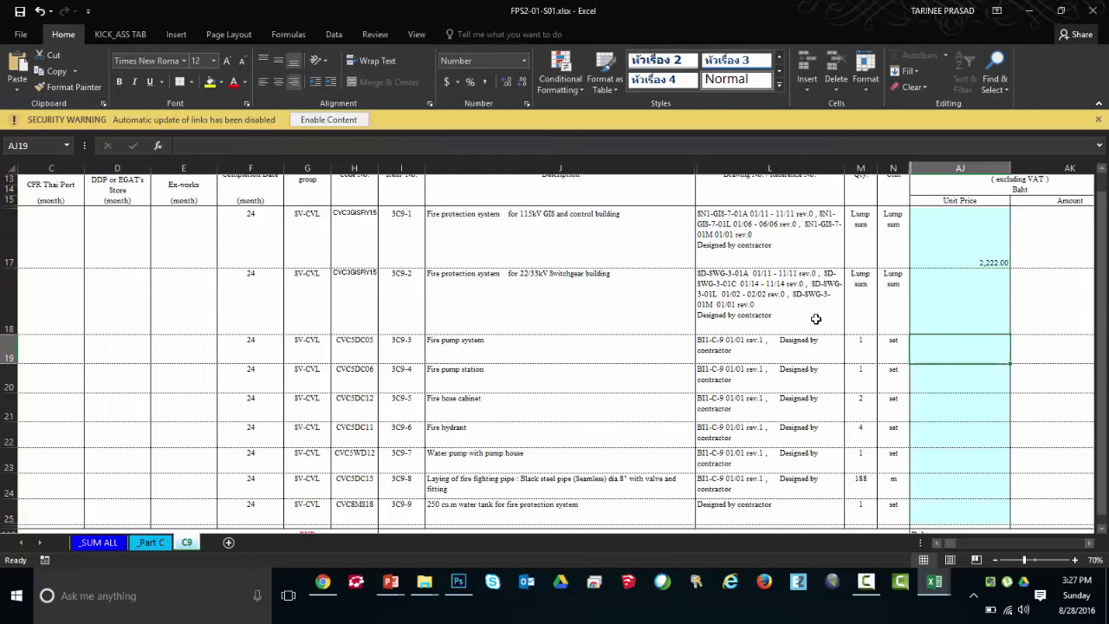
Step: Move along row 17 from drawing reference cell L17 toward the Qty cell
left_click(718, 255)
key("Right")
key("Right")
key("Right")
key("Left")
key("Right")
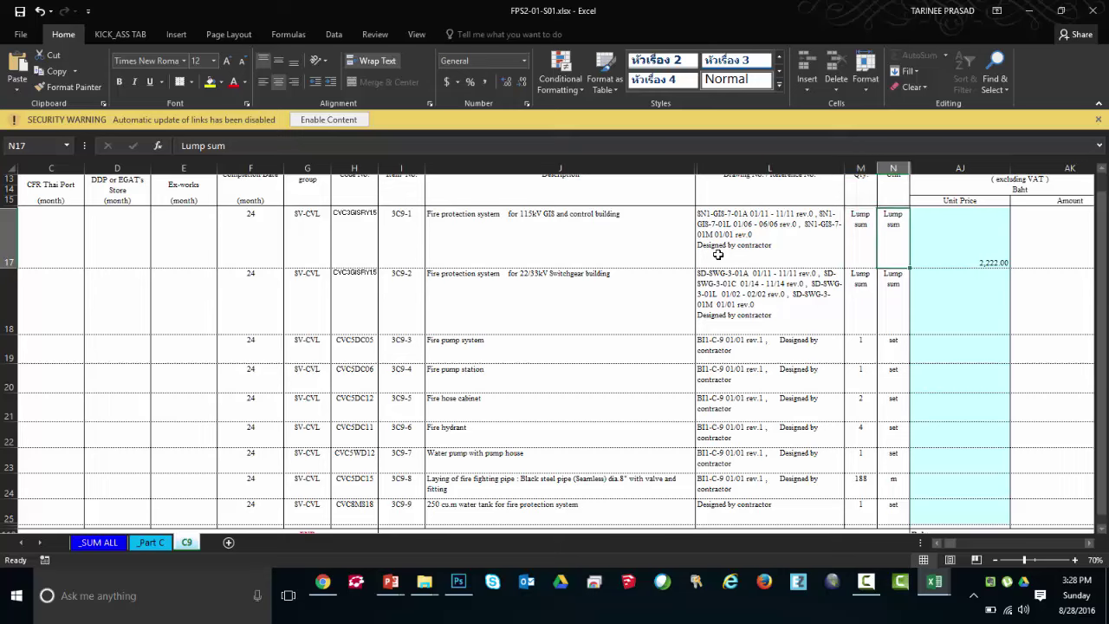
double_click(897, 240)
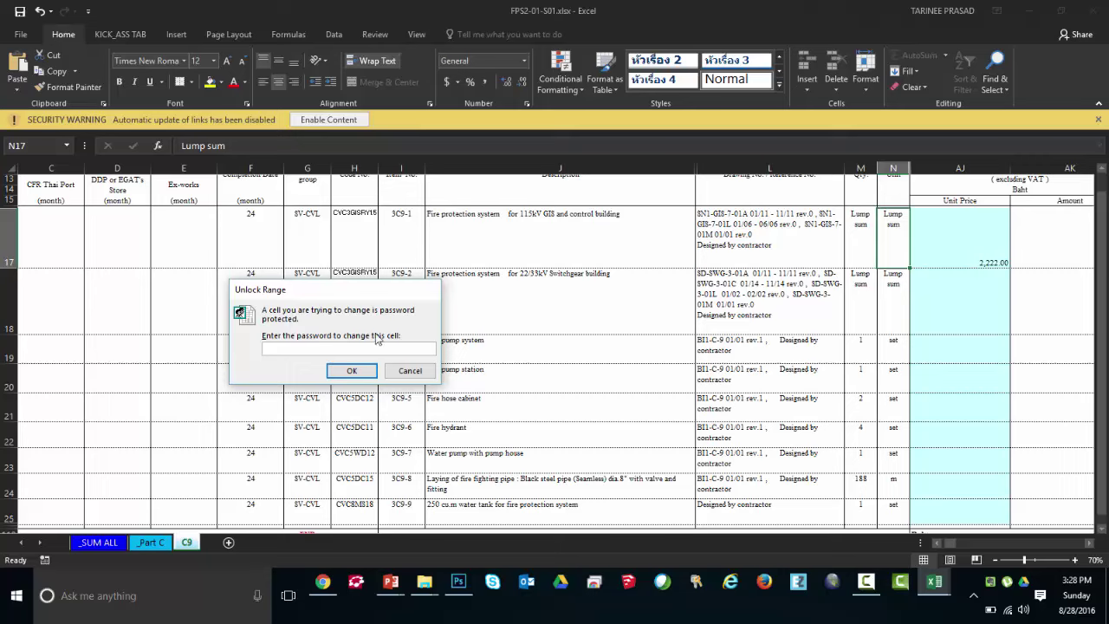
left_click(408, 378)
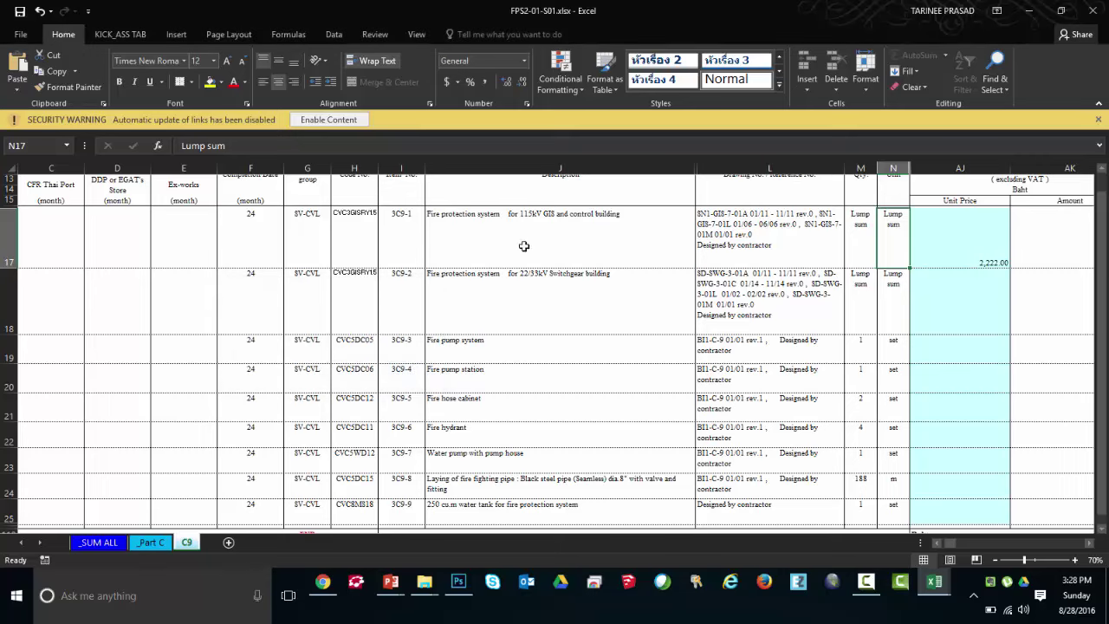
double_click(520, 238)
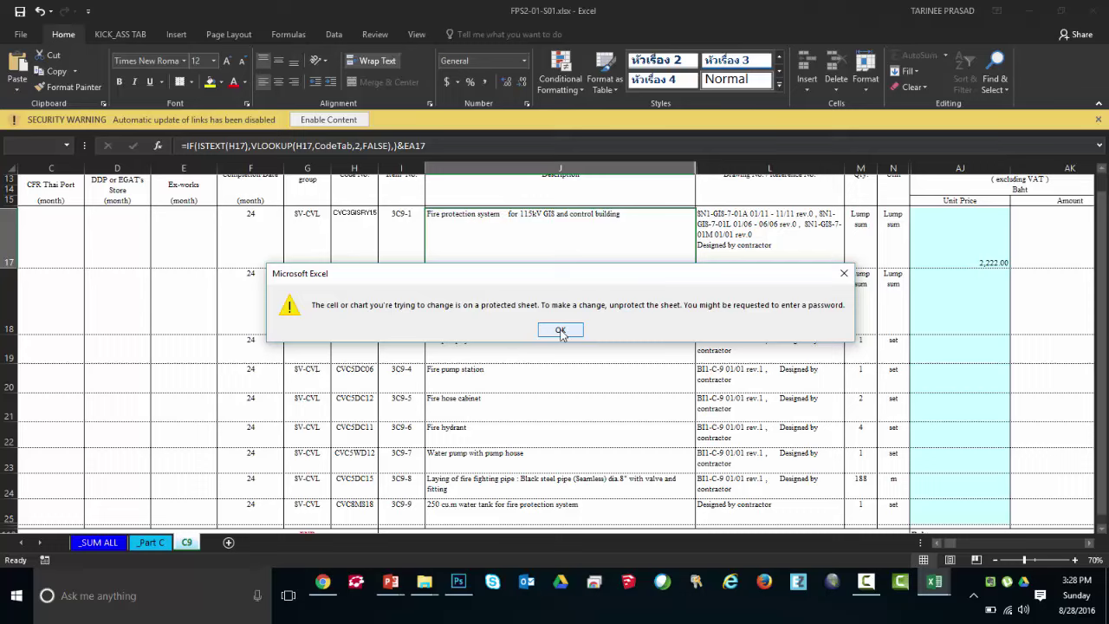
left_click(560, 331)
left_click_drag(354, 233, 354, 299)
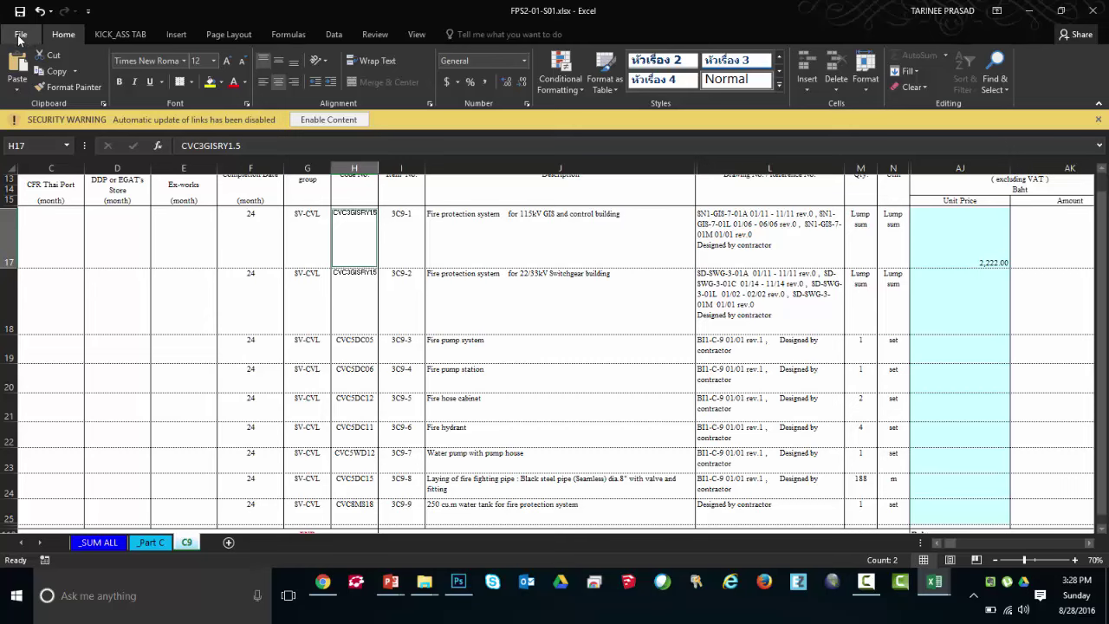
Step: Review the protected-sheet list on the Info page, cancelling the sheet password prompt
left_click(20, 36)
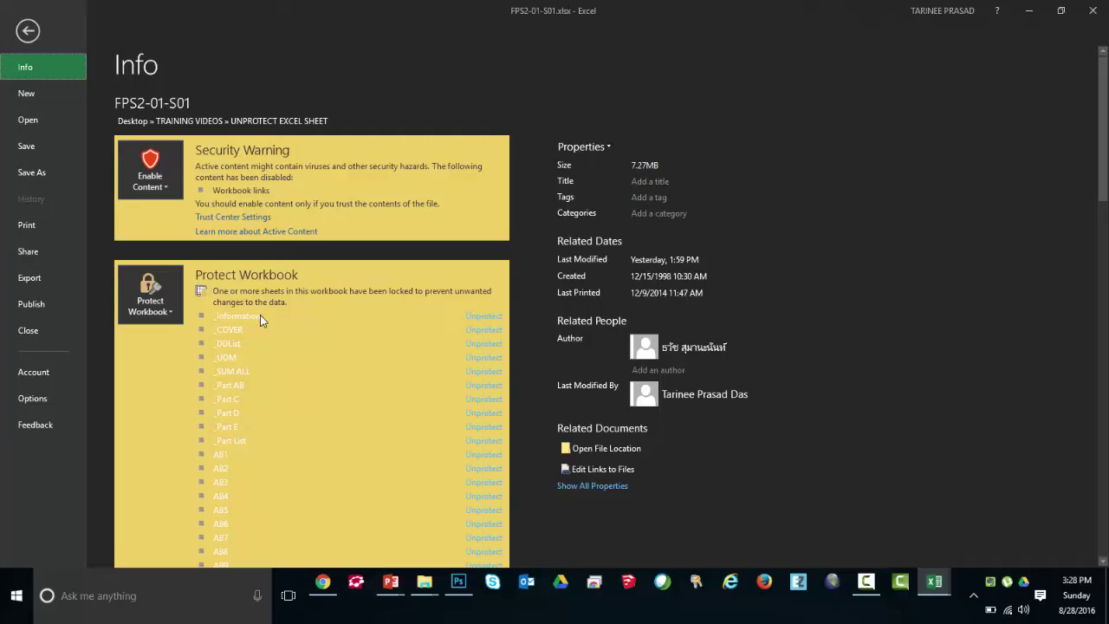
left_click(493, 382)
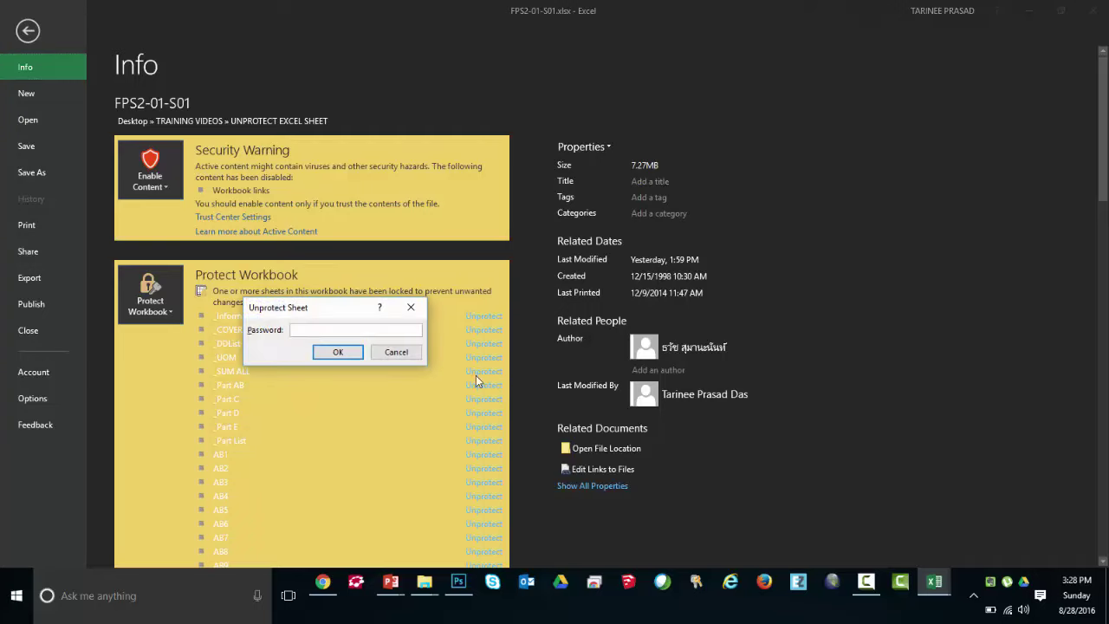
left_click(396, 353)
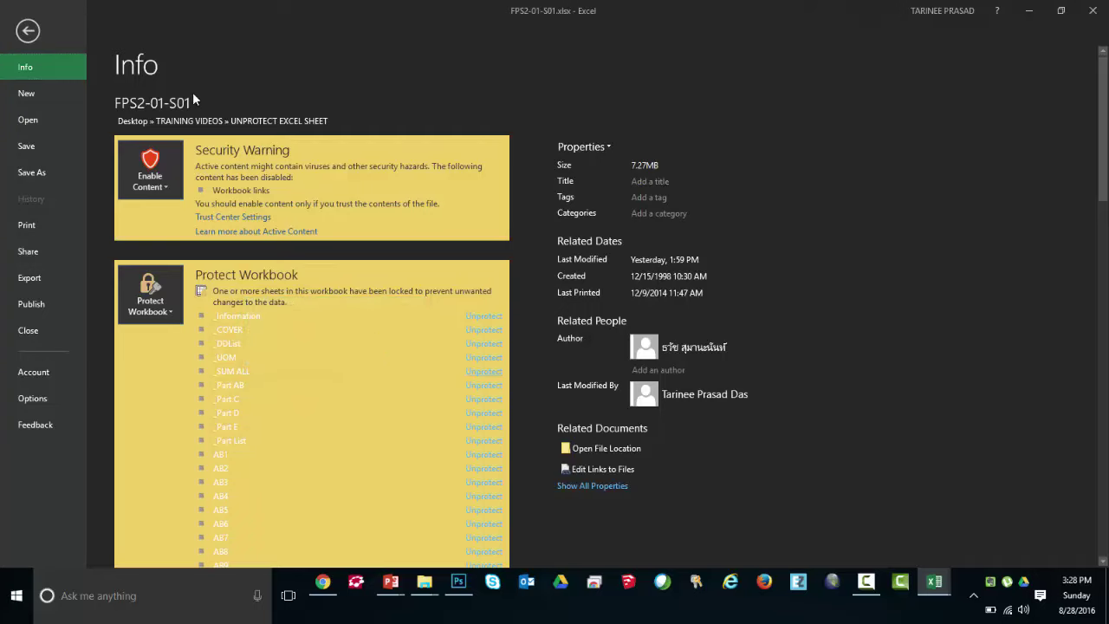
scroll(191, 91, "down", 10)
left_click(27, 31)
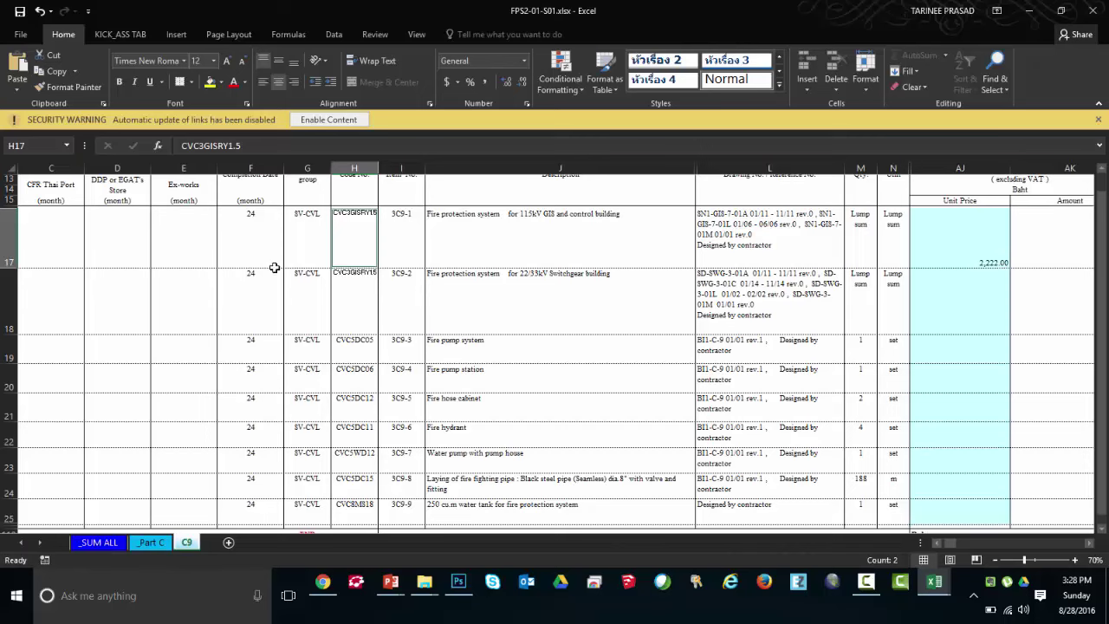
Step: Inspect the completion date cells in column F and Description cell J17
left_click(257, 248)
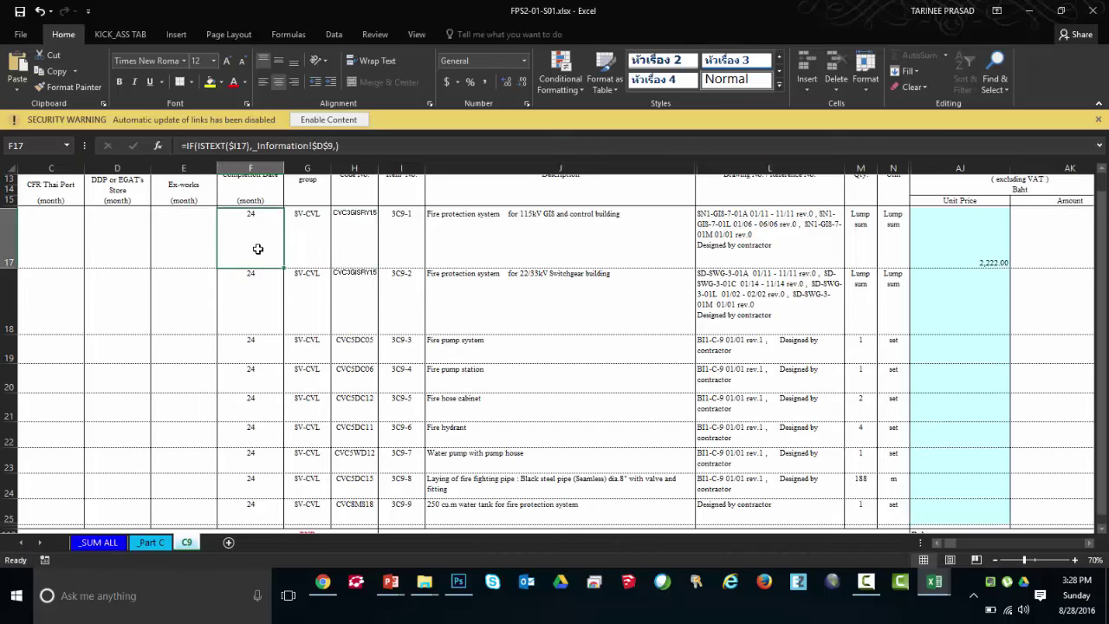
key("Up")
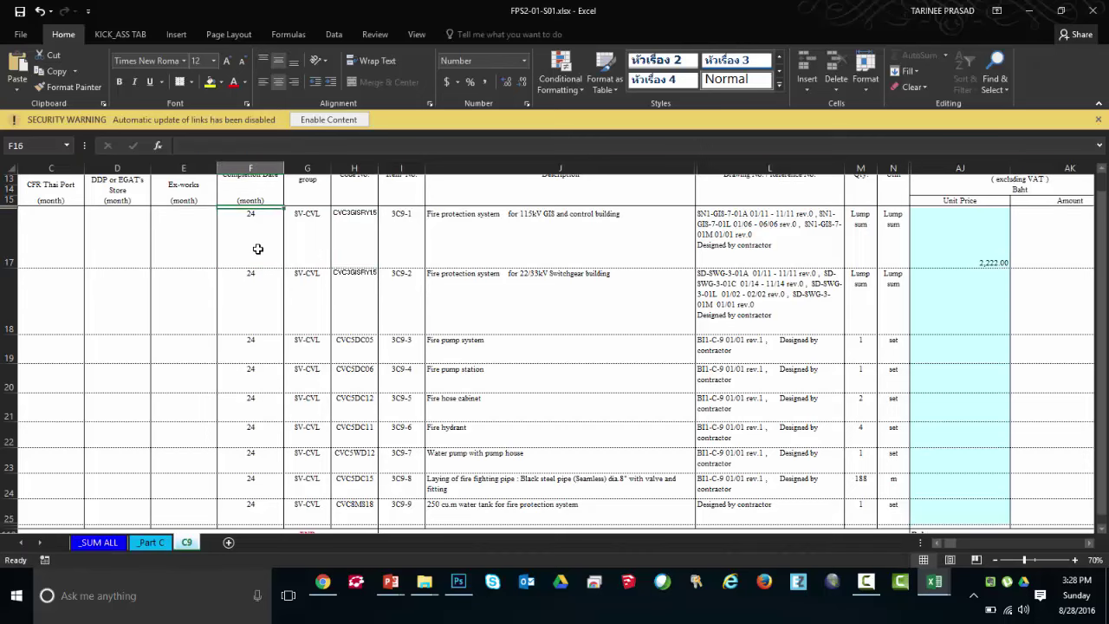
key("Up")
key("Up")
key("Up")
key("Up")
key("Up")
key("Up")
key("Up")
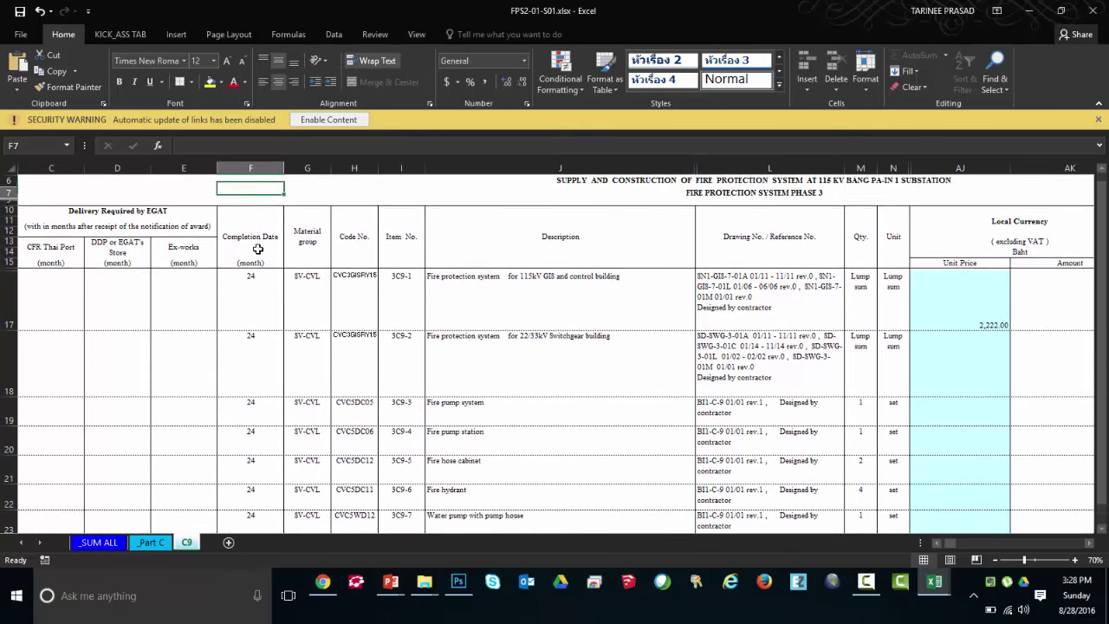
key("Down")
key("Down")
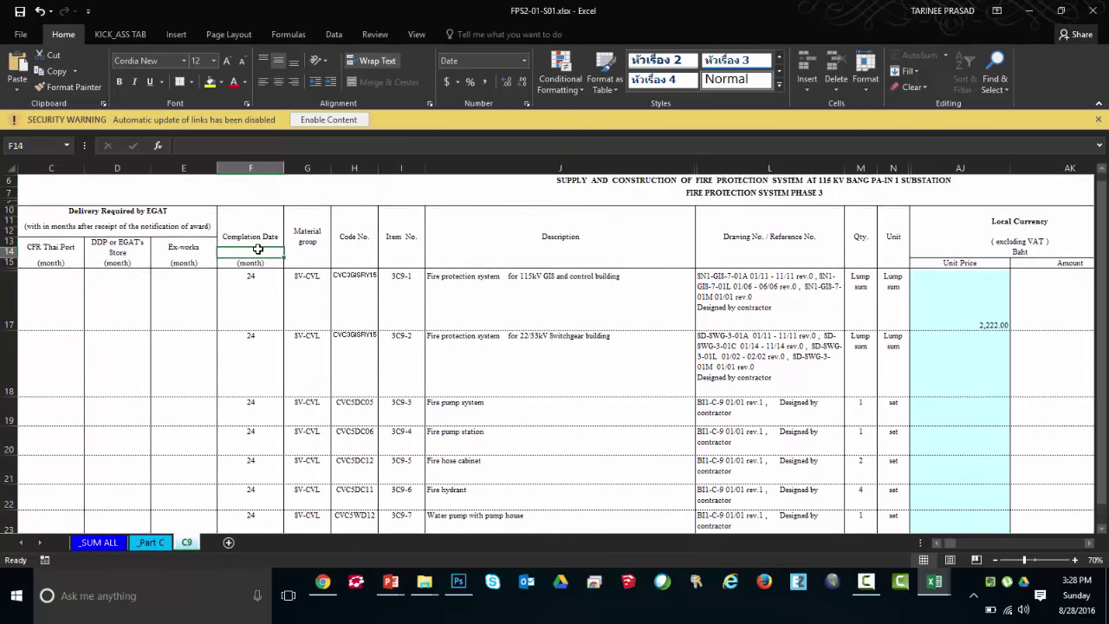
key("Down")
key("Down")
key("Down")
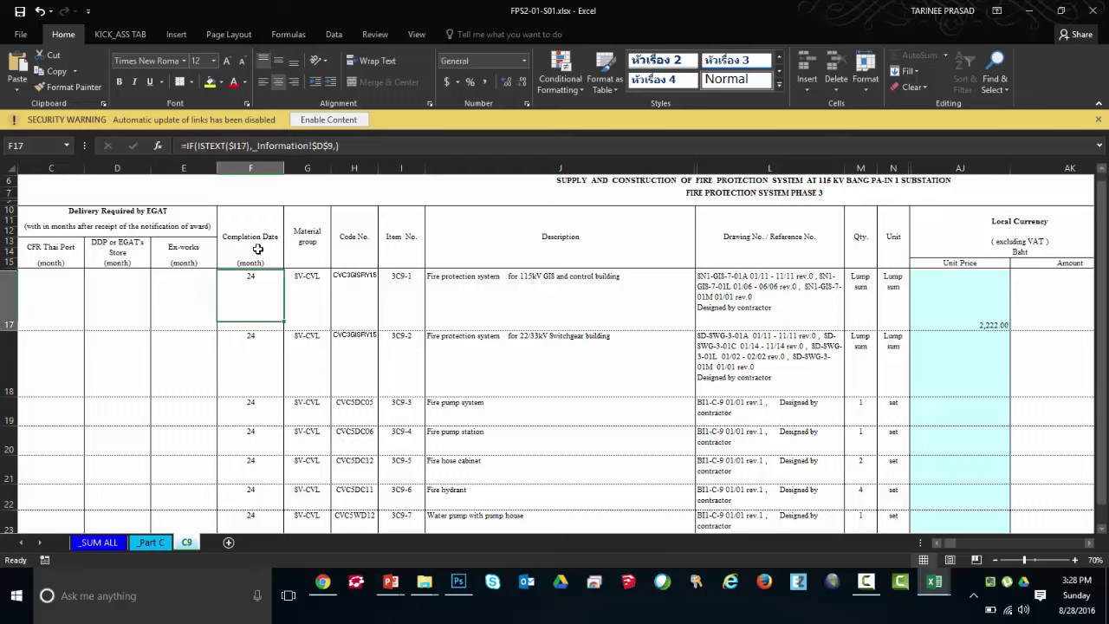
left_click(476, 297)
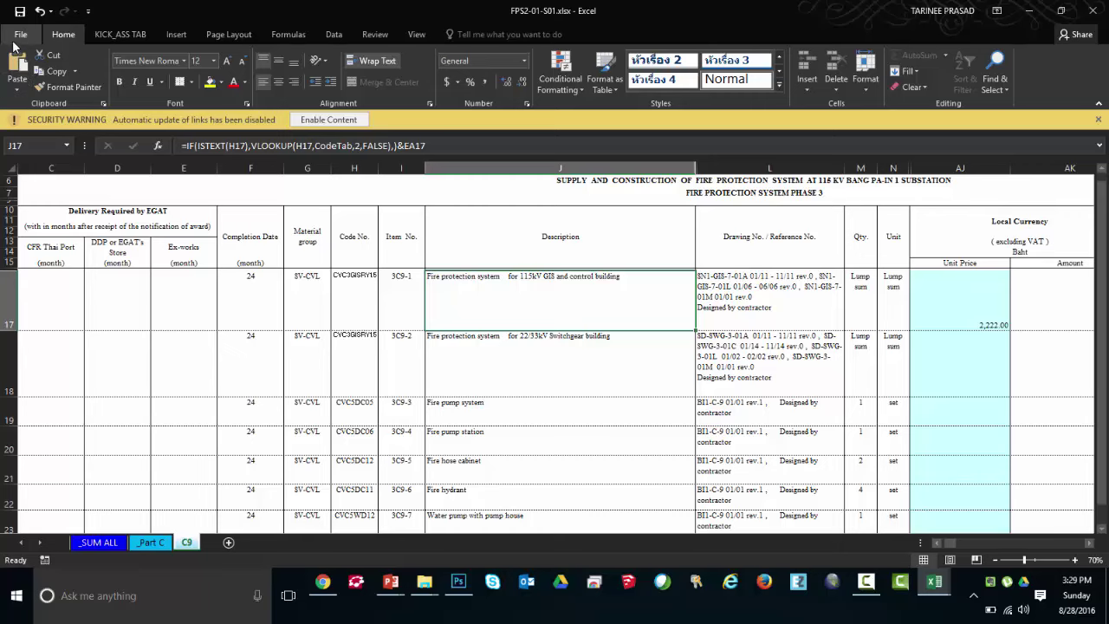
Step: Enable the Developer tab under Options > Customize Ribbon's Main Tabs
left_click(24, 39)
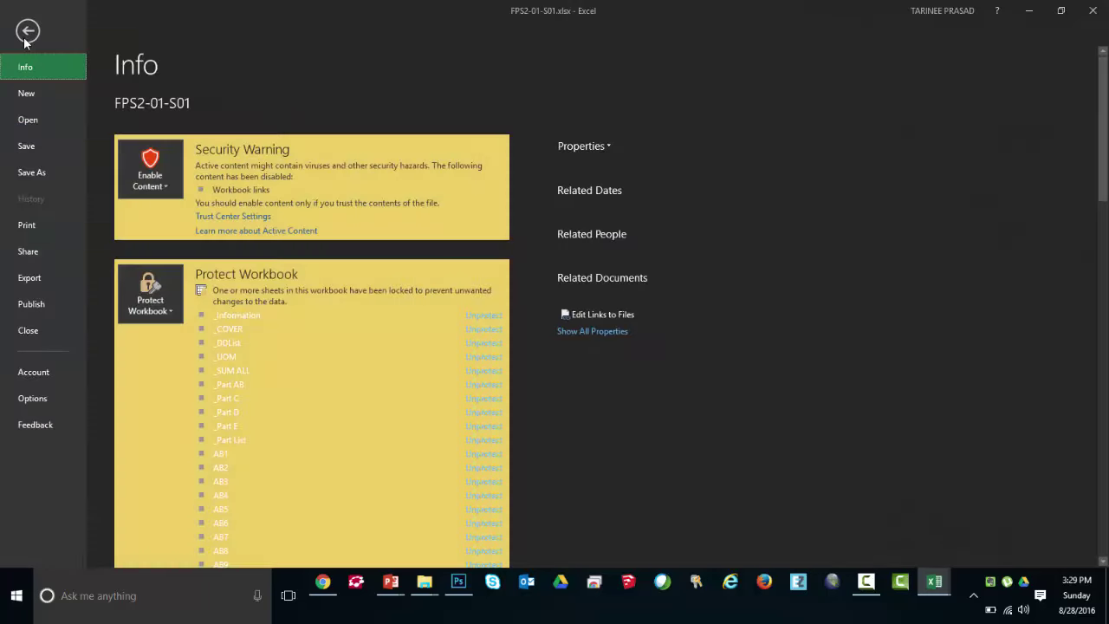
left_click(53, 397)
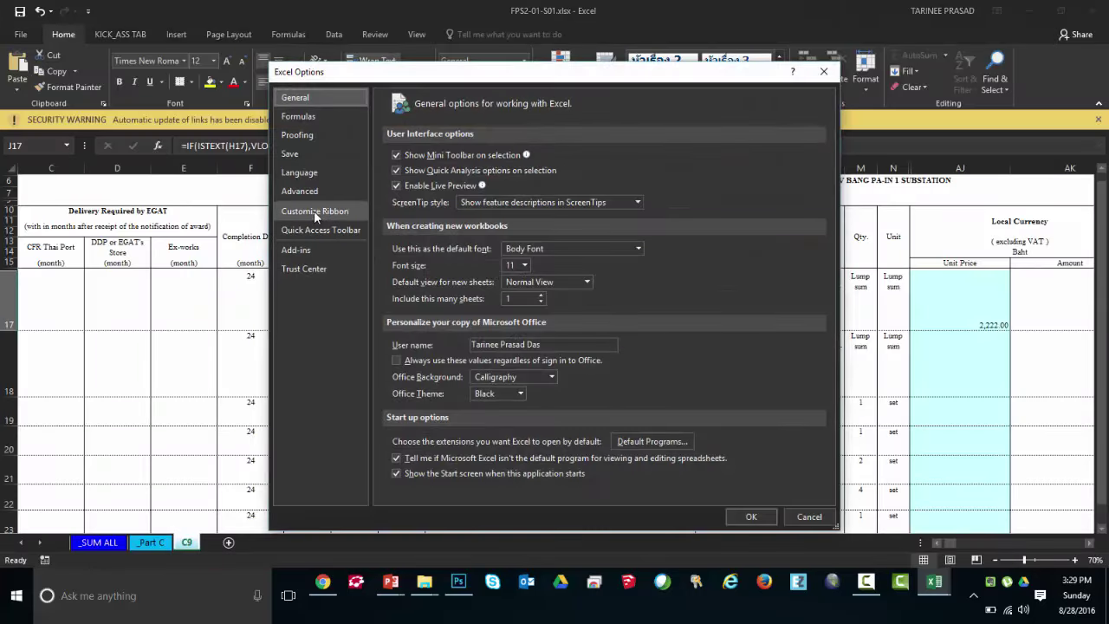
left_click(313, 211)
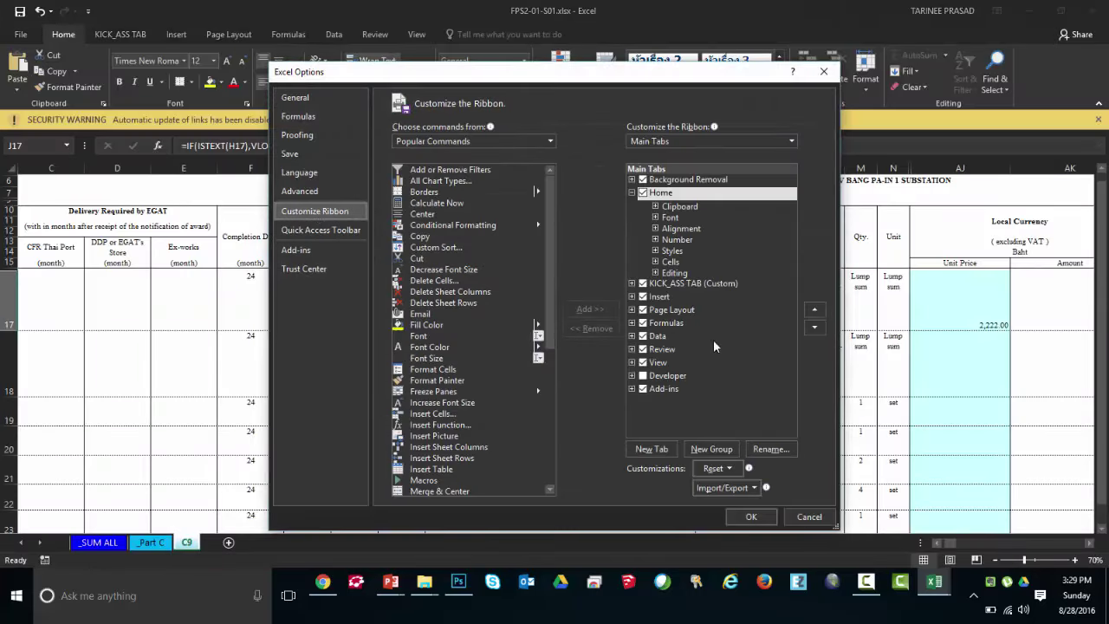
left_click(643, 376)
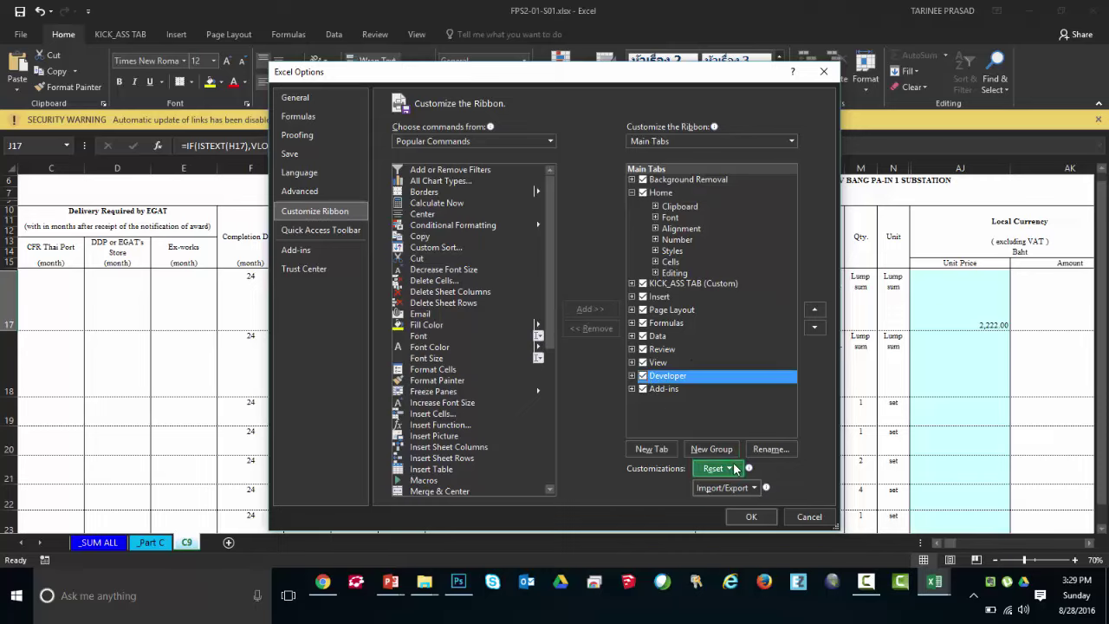
left_click(750, 517)
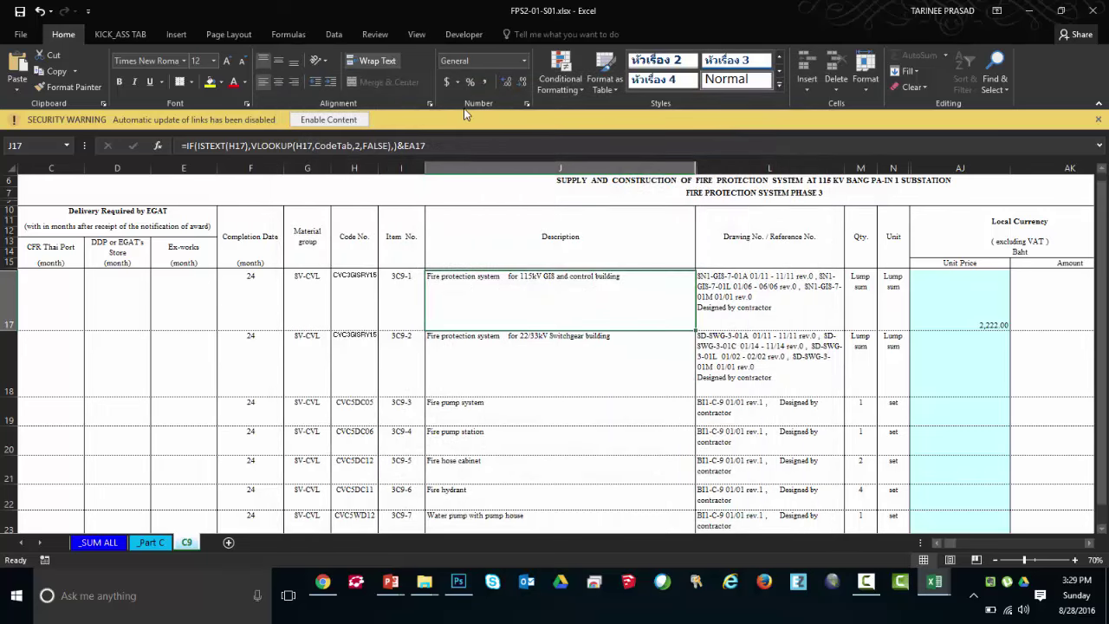
Step: Show the Developer tab and inspect header cells F12, E13, D13 and C13
left_click(464, 35)
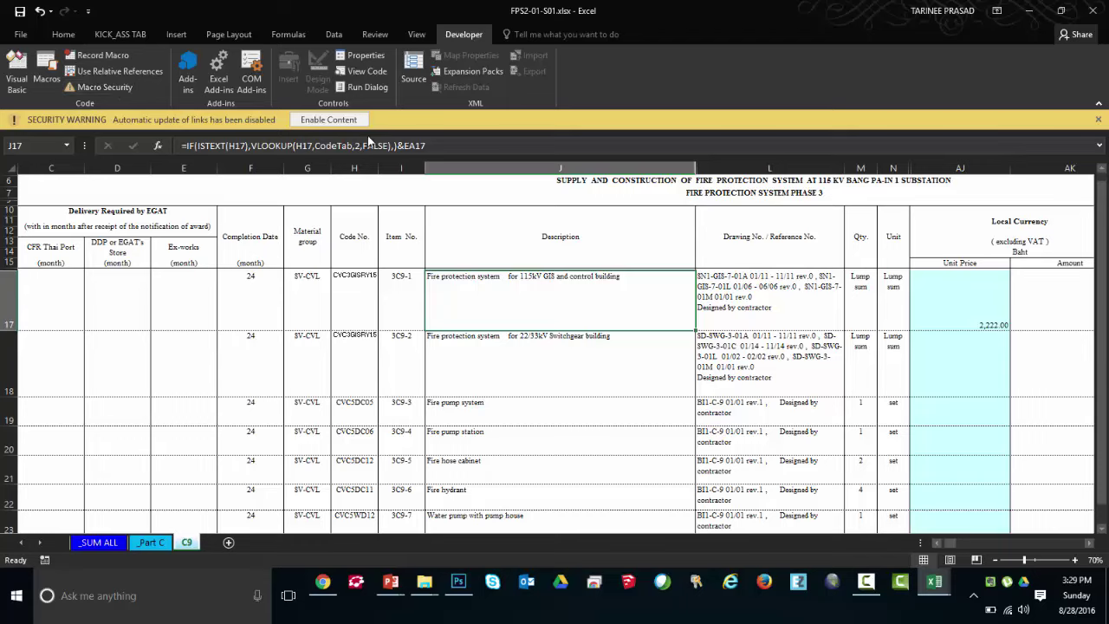
left_click(248, 244)
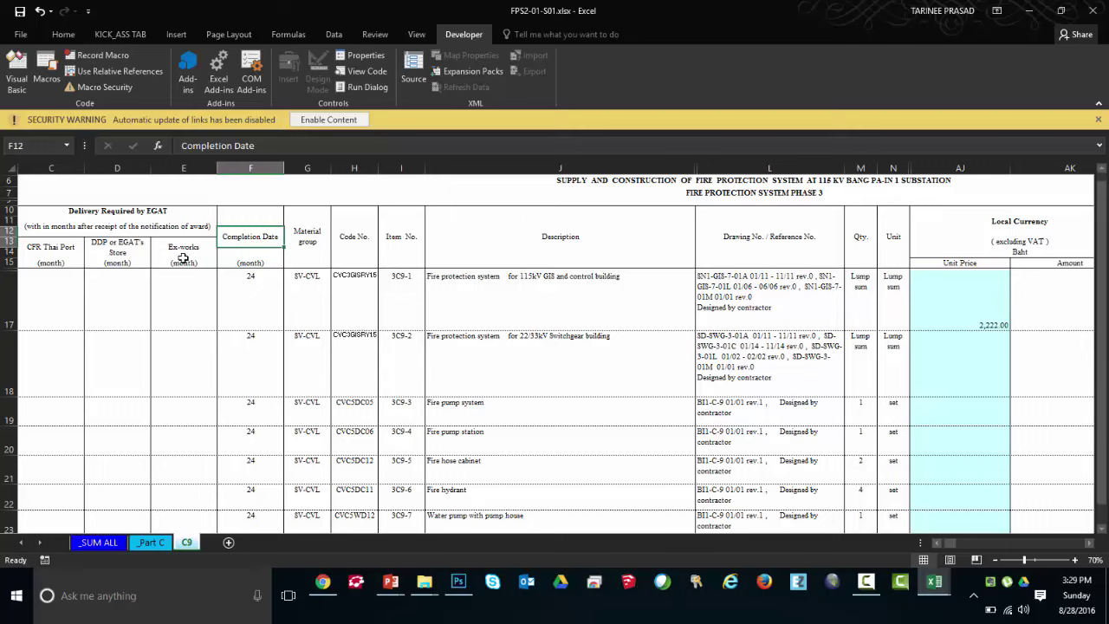
left_click(156, 253)
left_click(117, 244)
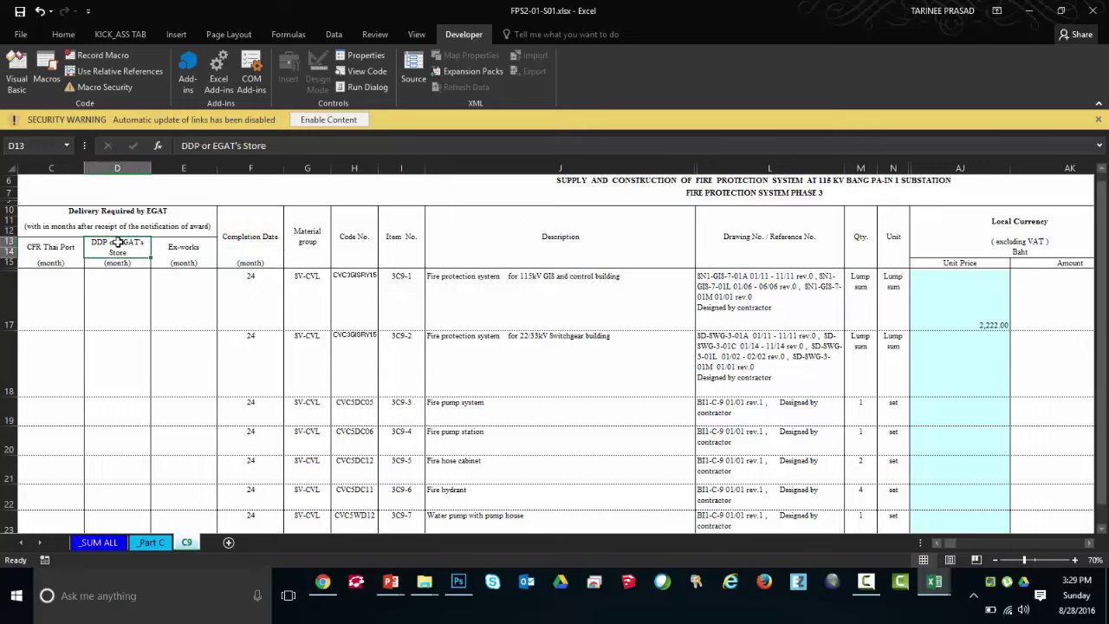
left_click(52, 246)
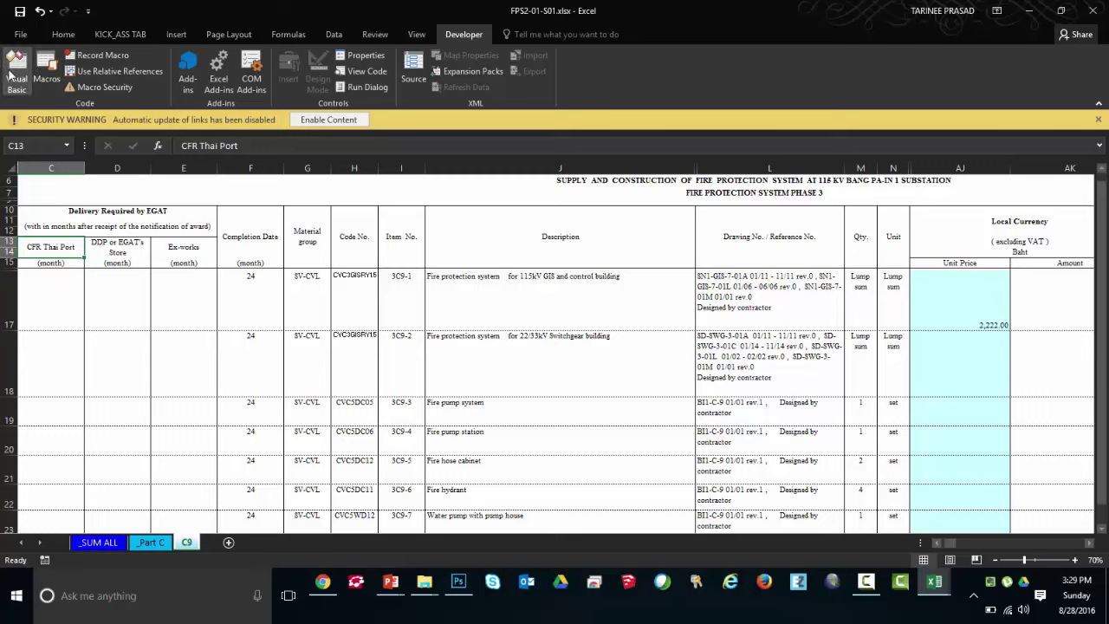
Step: Insert a new blank Module1 into the workbook's VBA project
left_click(14, 71)
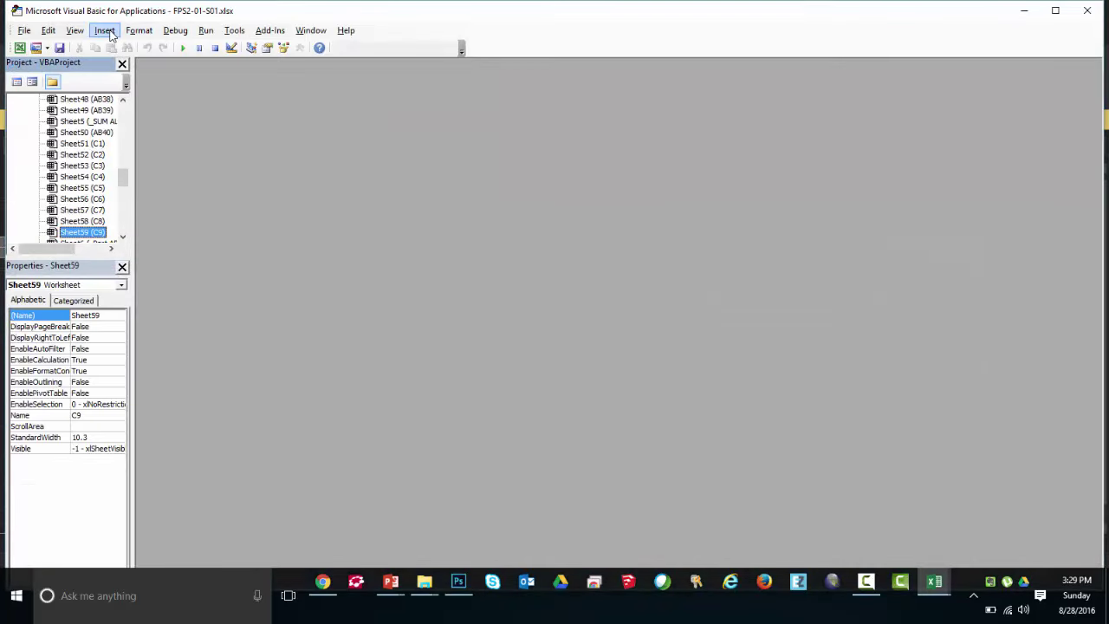
left_click(108, 32)
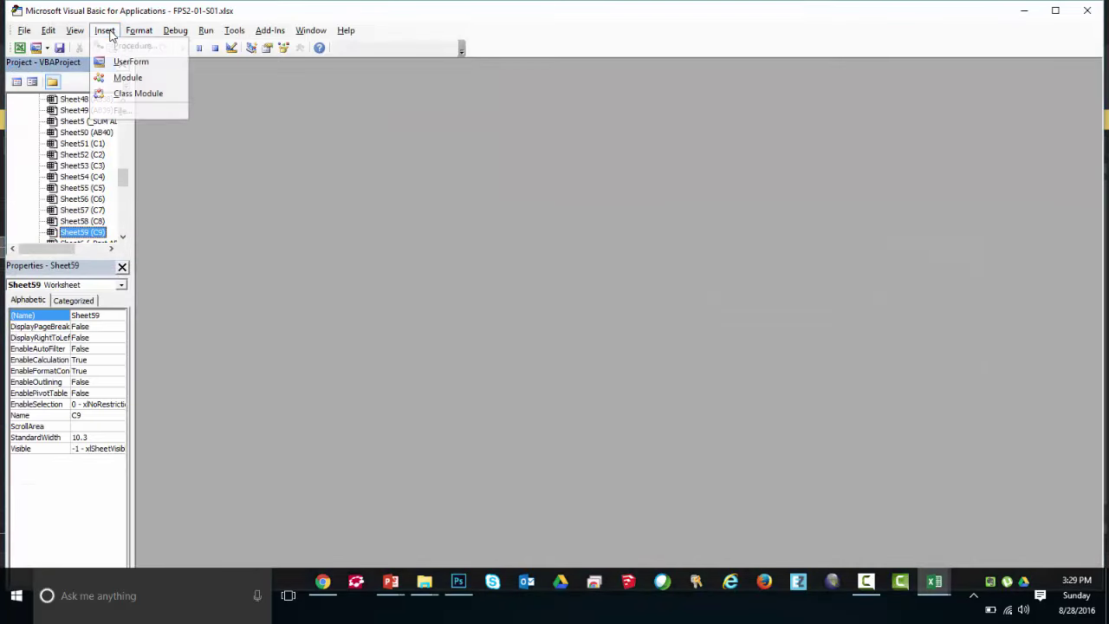
left_click(127, 78)
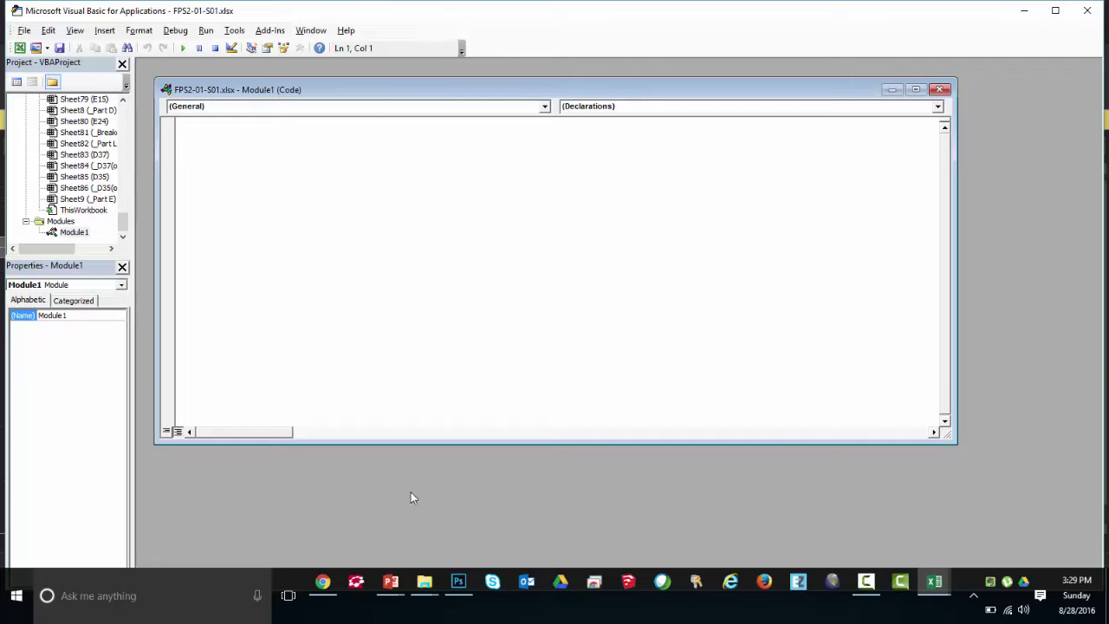
key("alt+Tab")
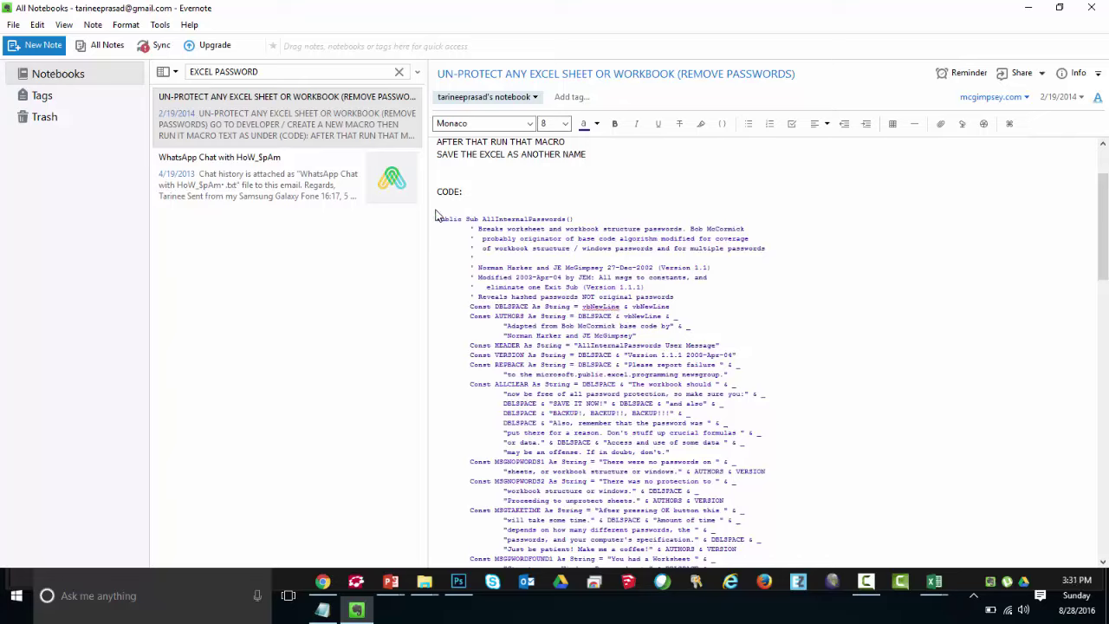
Step: Select and copy the AllInternalPasswords macro code in the Evernote note, from Public Sub down
left_click(435, 218)
key("shift+Down")
key("shift+Down")
key("shift+Down")
key("shift+Down")
key("shift+Down")
key("shift+Down")
key("shift+Down")
key("shift+Down")
key("shift+Down")
key("shift+Down")
key("shift+Down")
key("shift+Down")
key("shift+Down")
key("shift+Down")
key("shift+Down")
key("shift+Down")
key("shift+Down")
key("shift+Down")
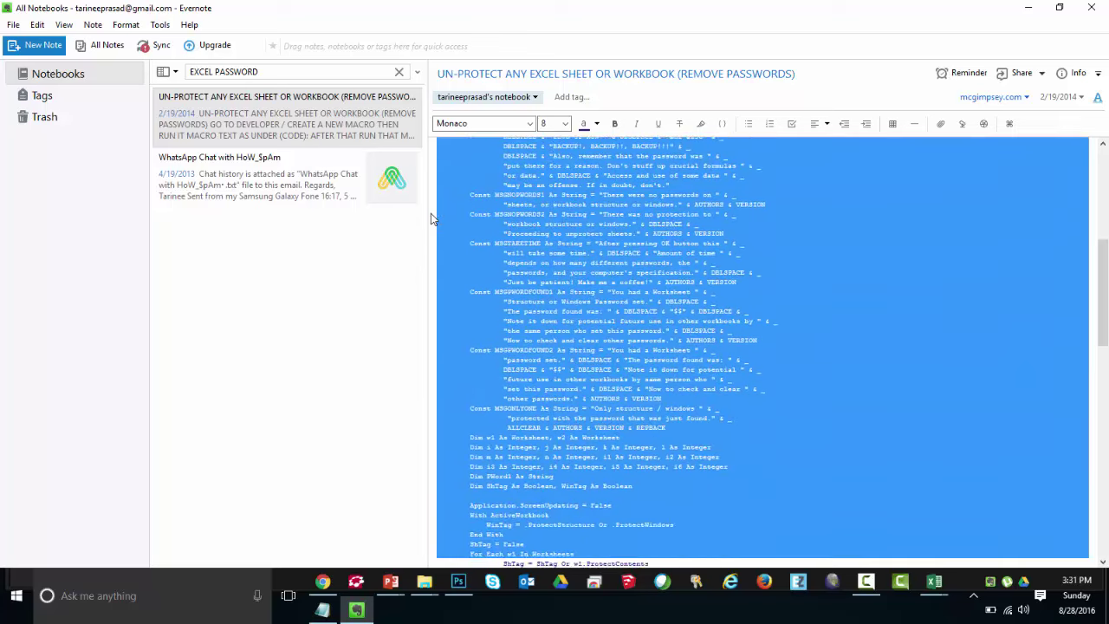
key("shift+Down")
key("shift+Down")
key("shift+Down")
key("shift+Down")
key("shift+Down")
key("shift+Down")
key("shift+Down")
key("shift+Down")
key("shift+Down")
key("shift+Down")
key("shift+Down")
key("shift+Down")
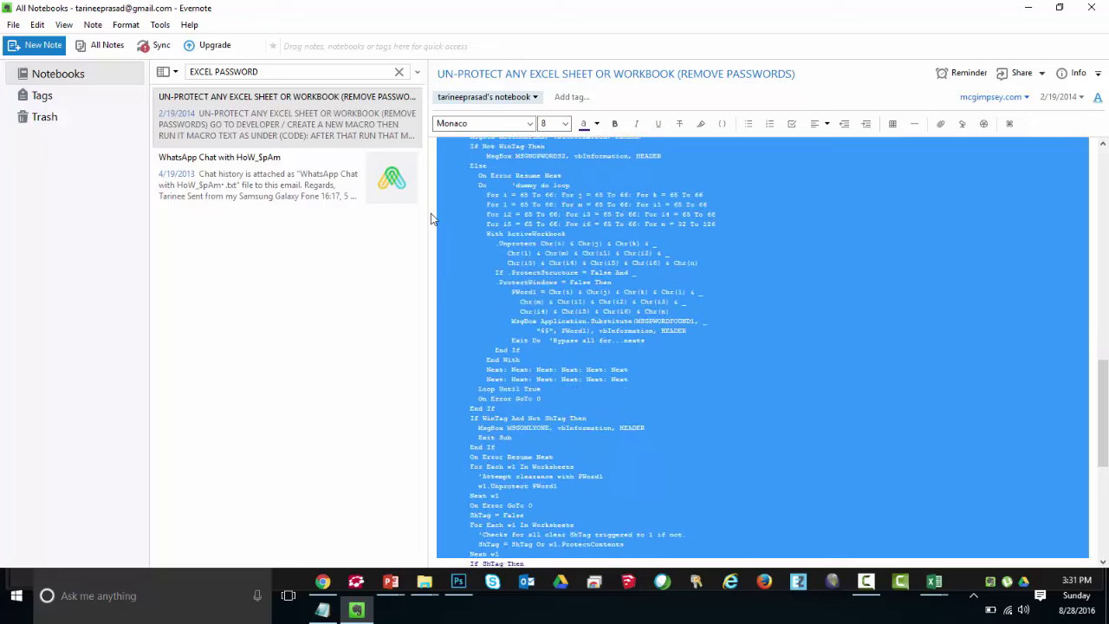
key("shift+Down")
key("shift+Down")
key("shift+Down")
key("shift+Down")
key("shift+Down")
key("shift+Down")
key("shift+Down")
key("shift+Down")
key("shift+Down")
key("shift+Down")
key("shift+Down")
key("shift+Down")
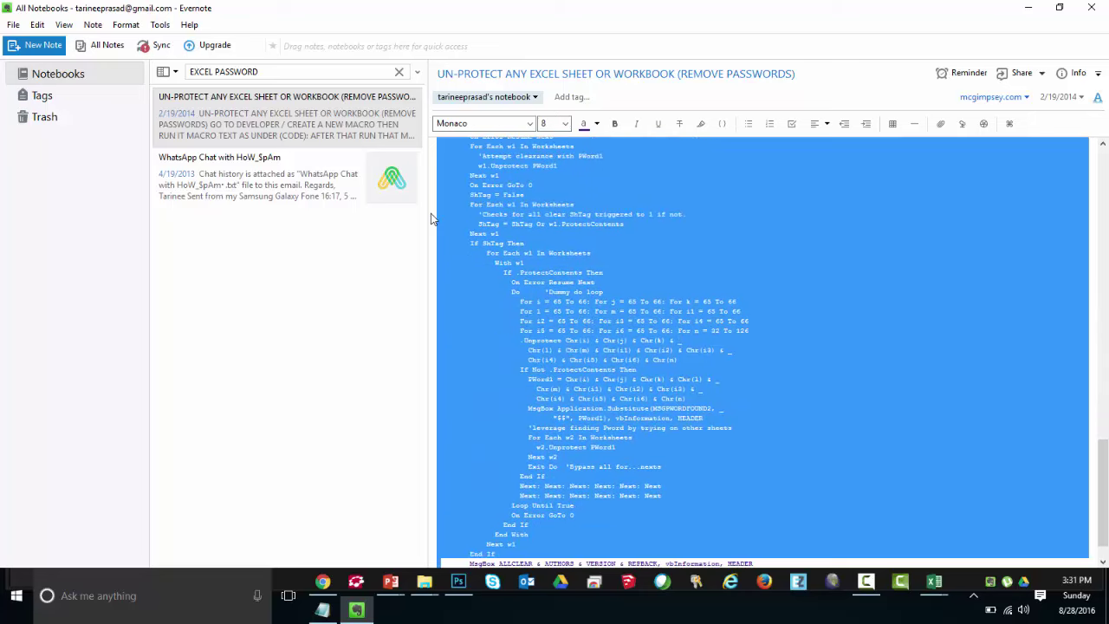
key("shift+Down")
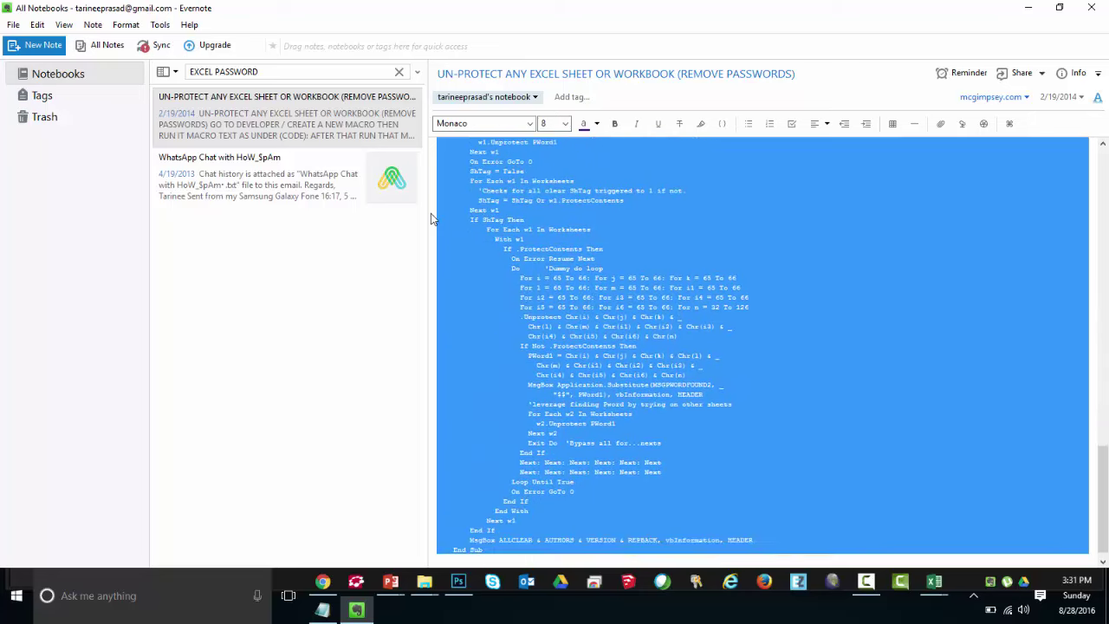
Step: Paste the AllInternalPasswords macro into Module1, reset the project, and close the code window
key("alt+Tab")
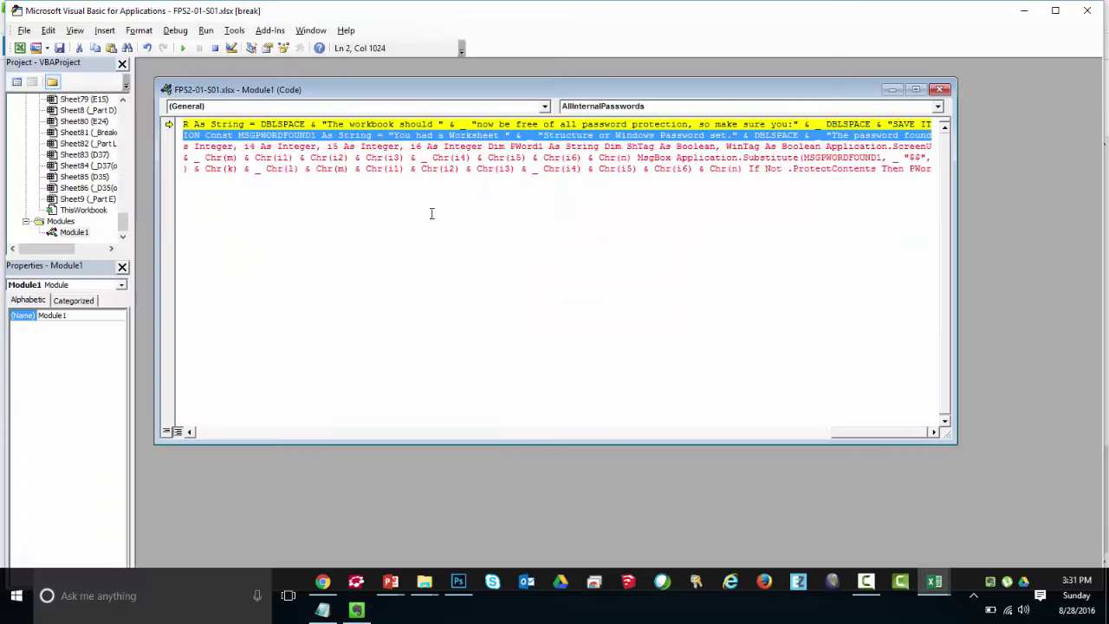
key("ctrl+v")
key("ctrl+a")
key("F5")
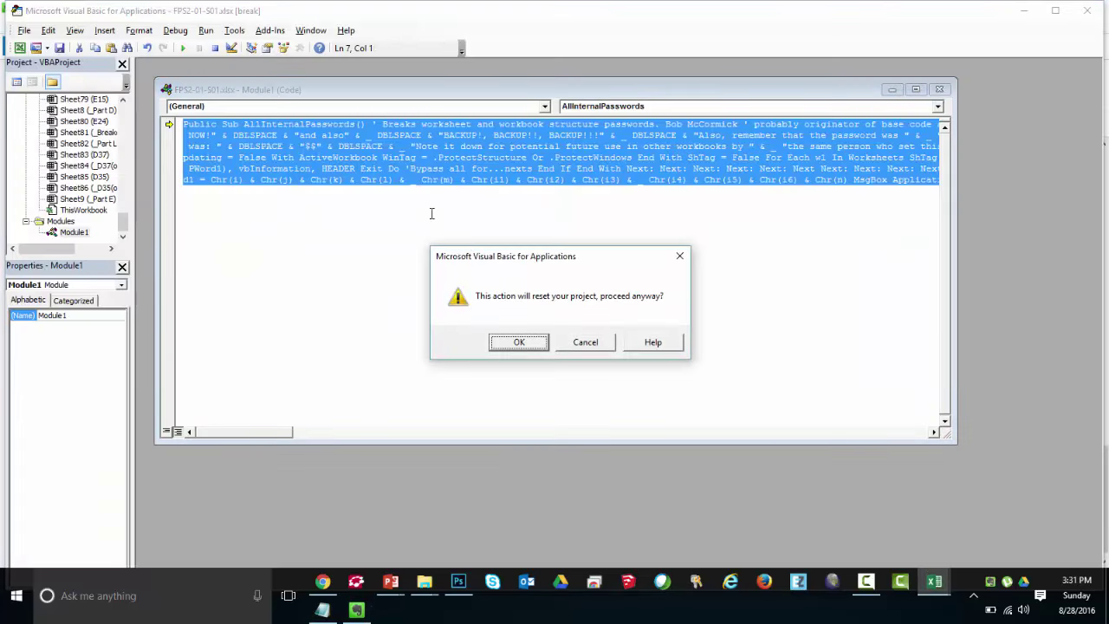
left_click(517, 343)
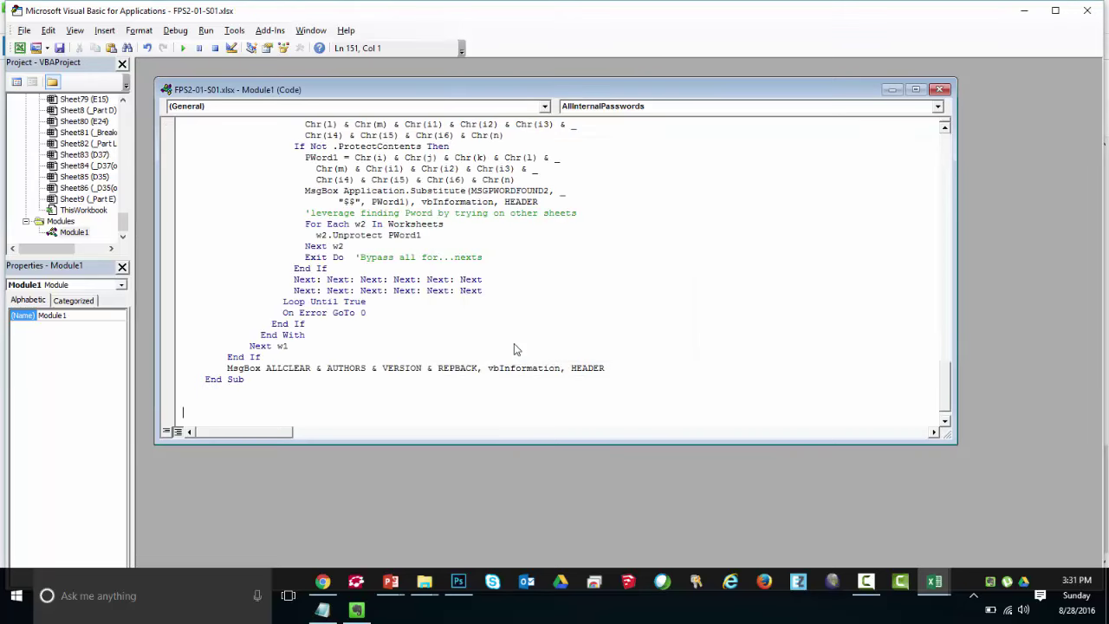
left_click(418, 264)
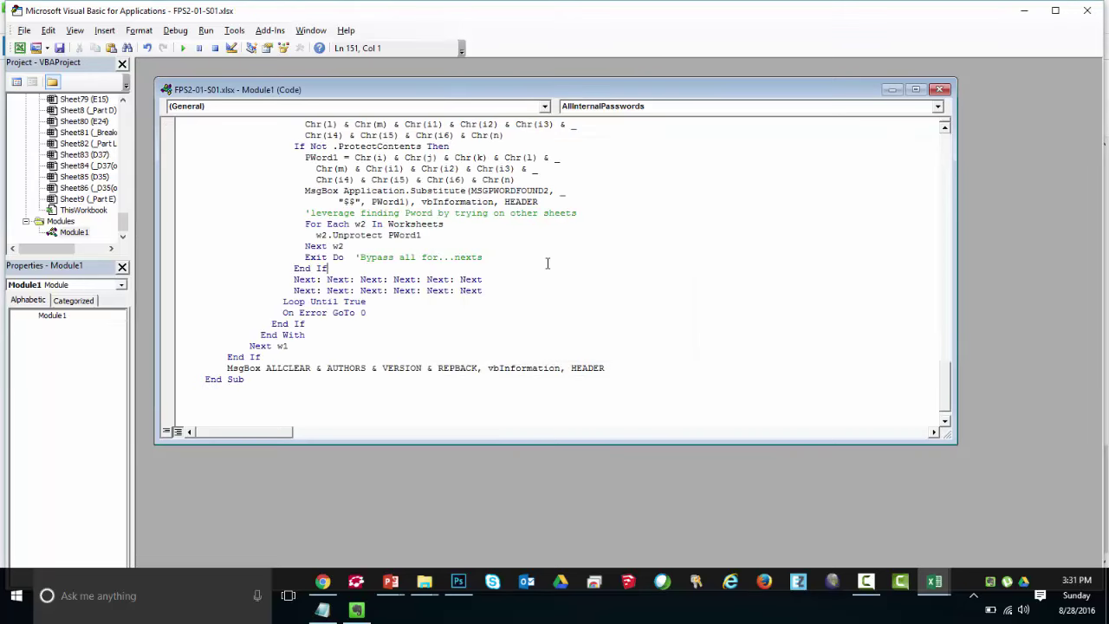
left_click(939, 89)
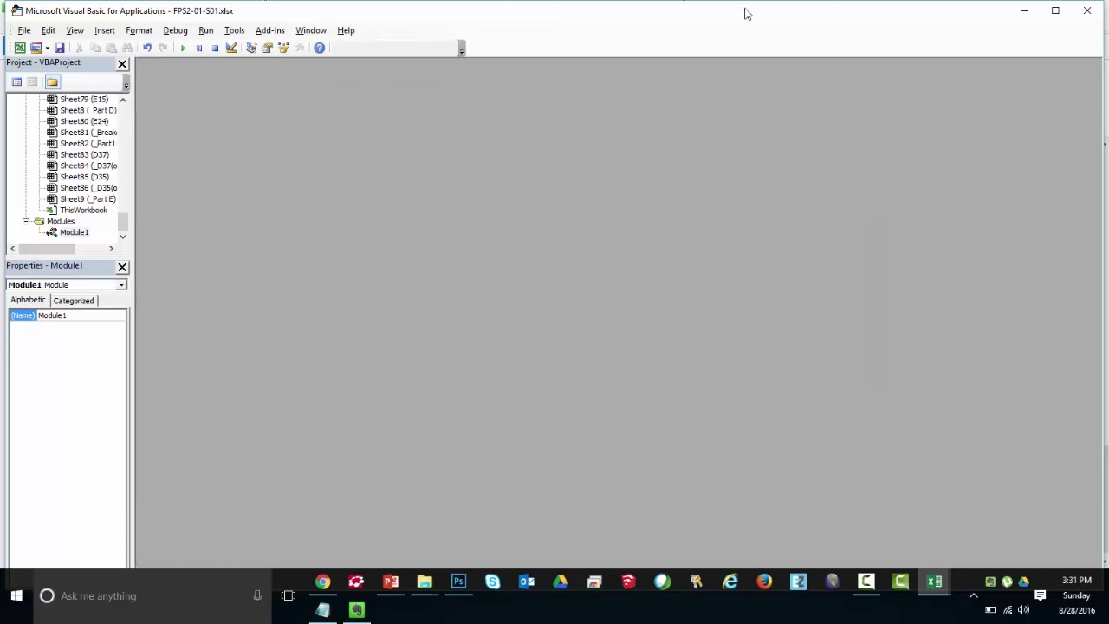
Step: Run the AllInternalPasswords macro and acknowledge each of its unprotection messages
left_click(1090, 12)
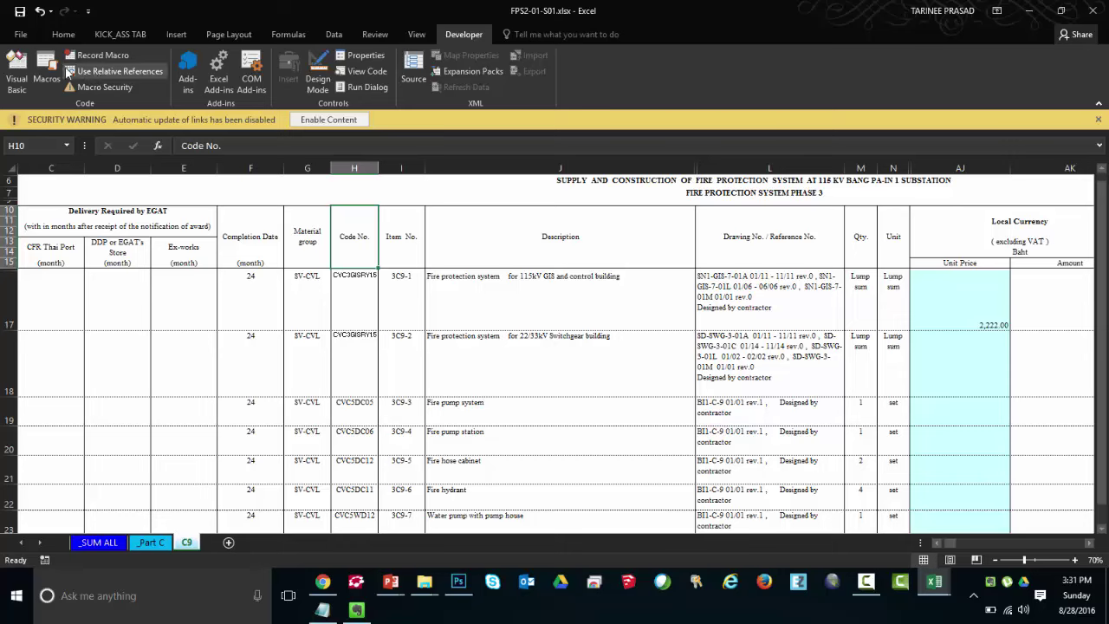
left_click(47, 78)
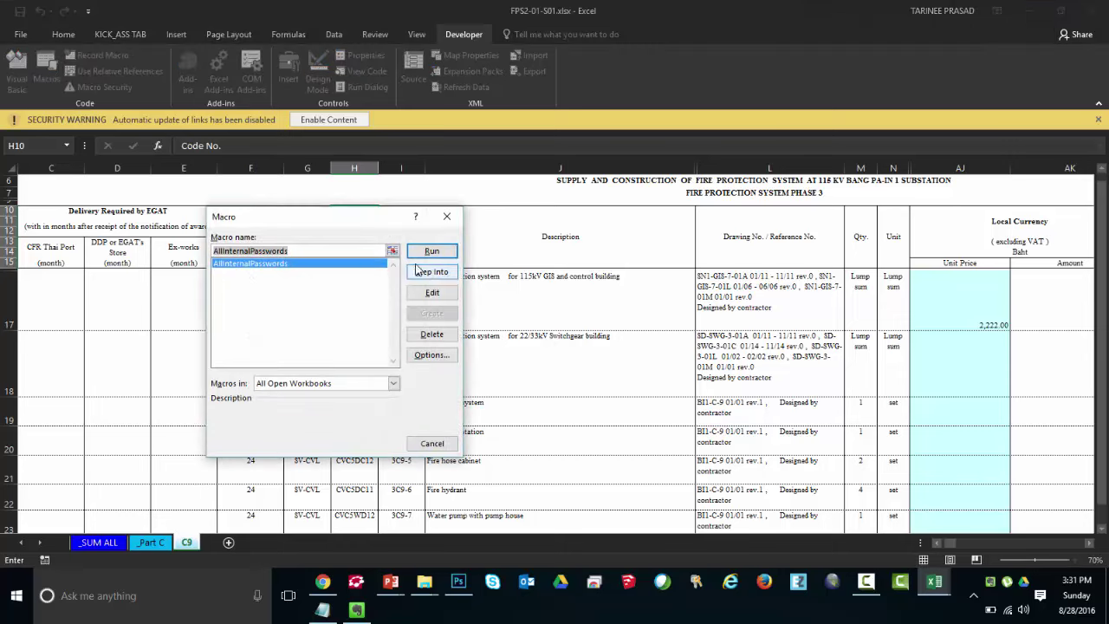
left_click(431, 253)
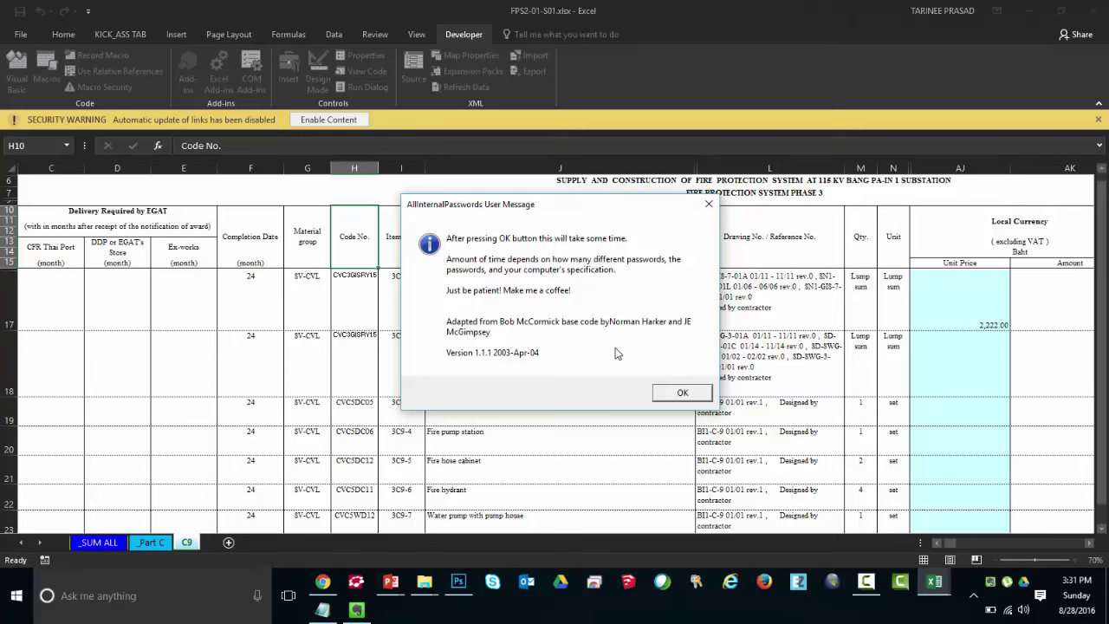
left_click(665, 393)
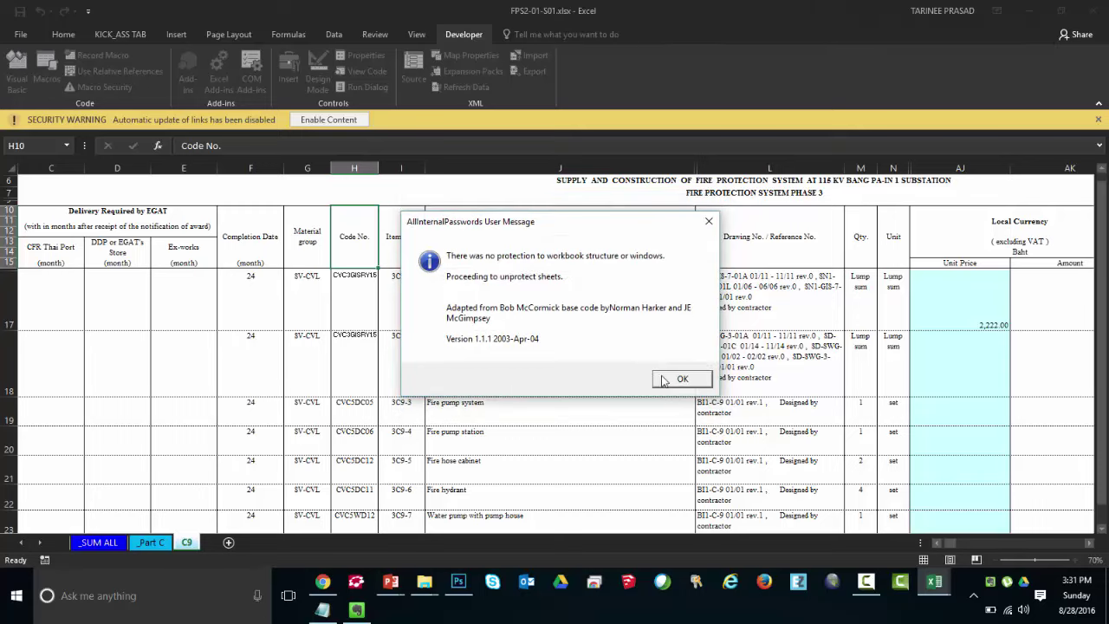
left_click(674, 381)
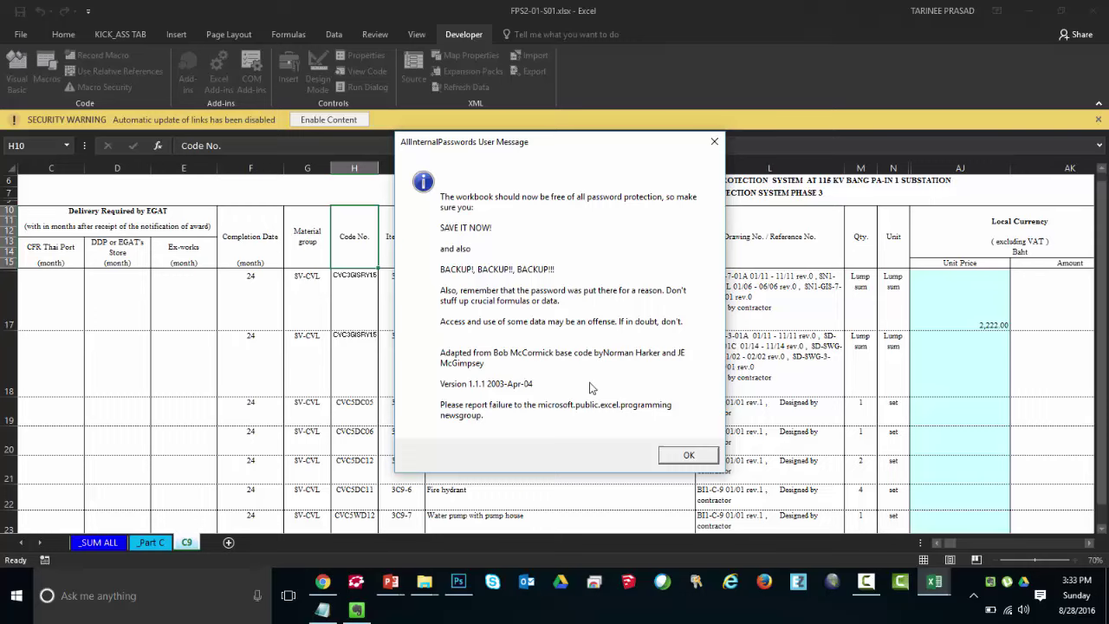
left_click(684, 456)
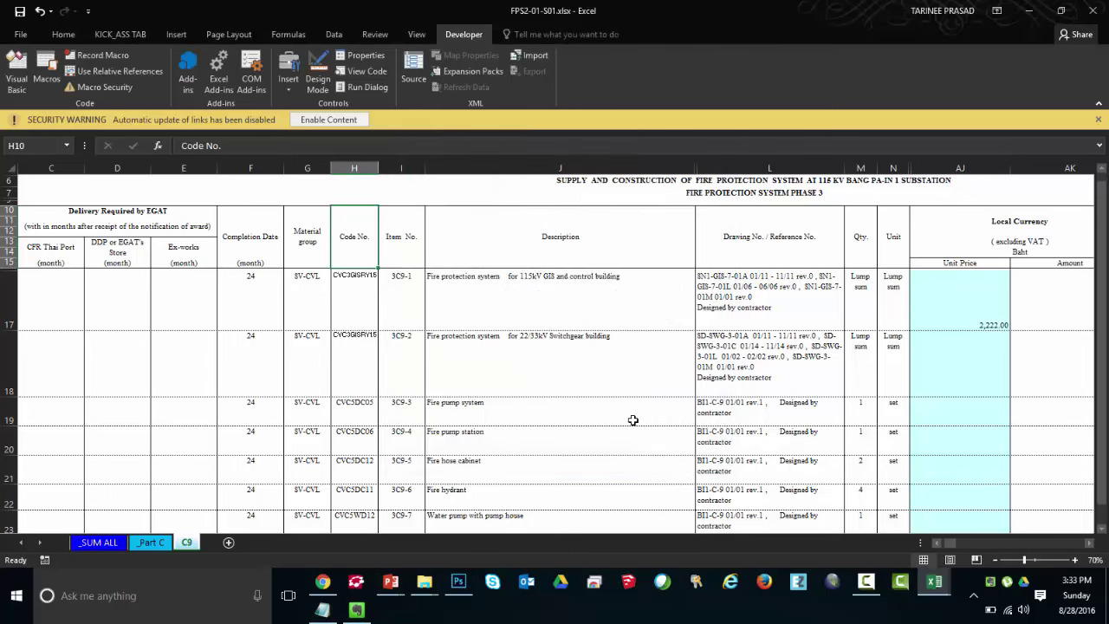
Step: Re-commit the CodeTab lookup formula in J17 and dismiss the Update Values prompt
left_click(592, 384)
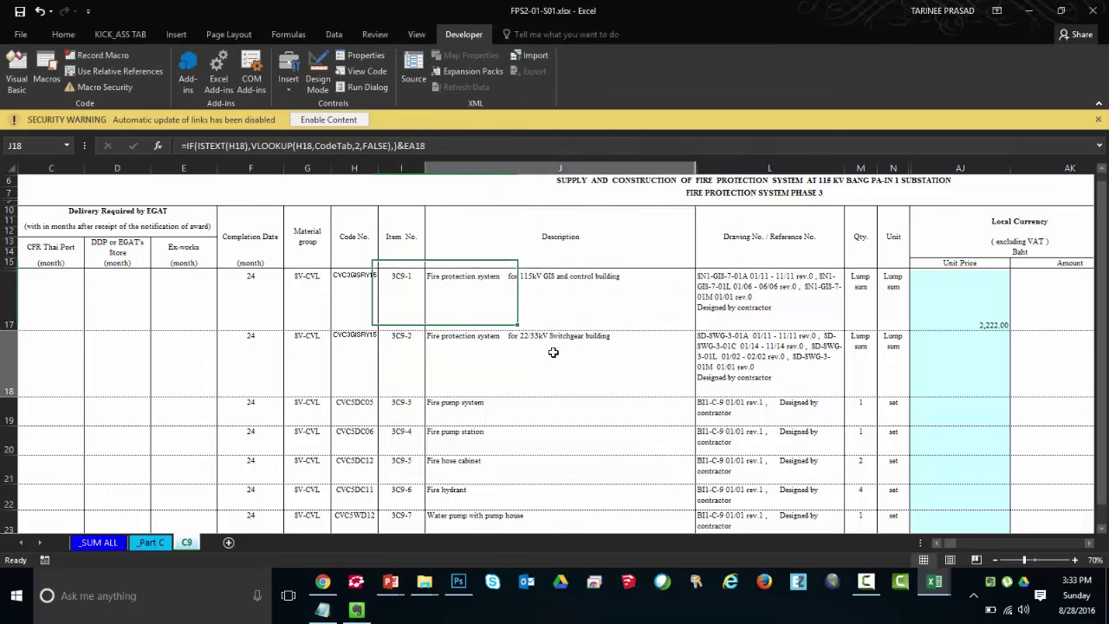
left_click(639, 303)
double_click(621, 298)
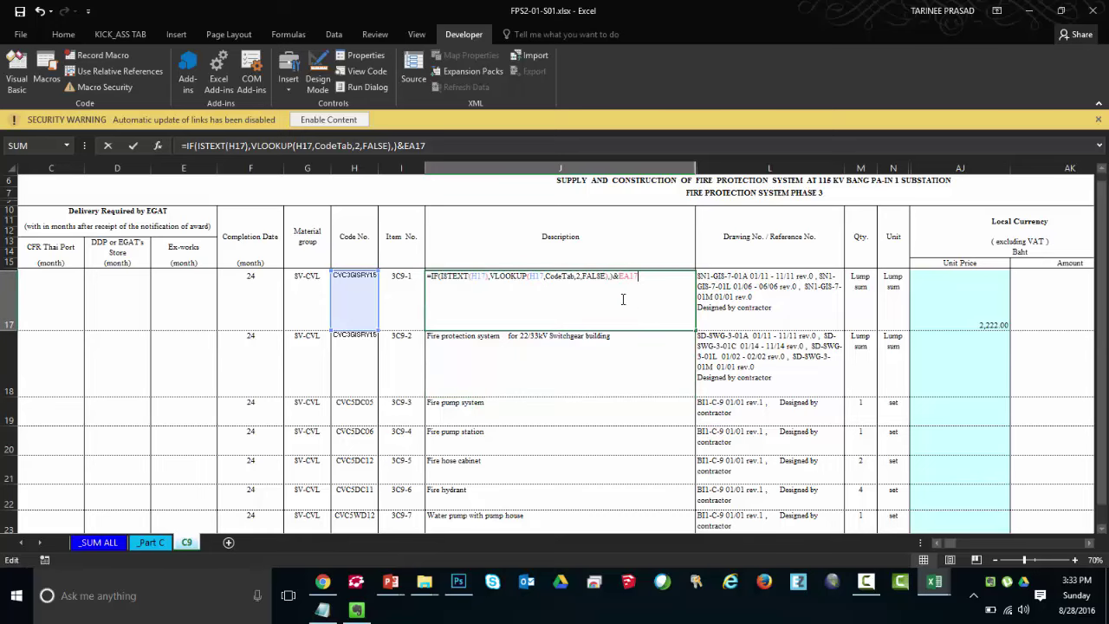
key("Return")
left_click(495, 316)
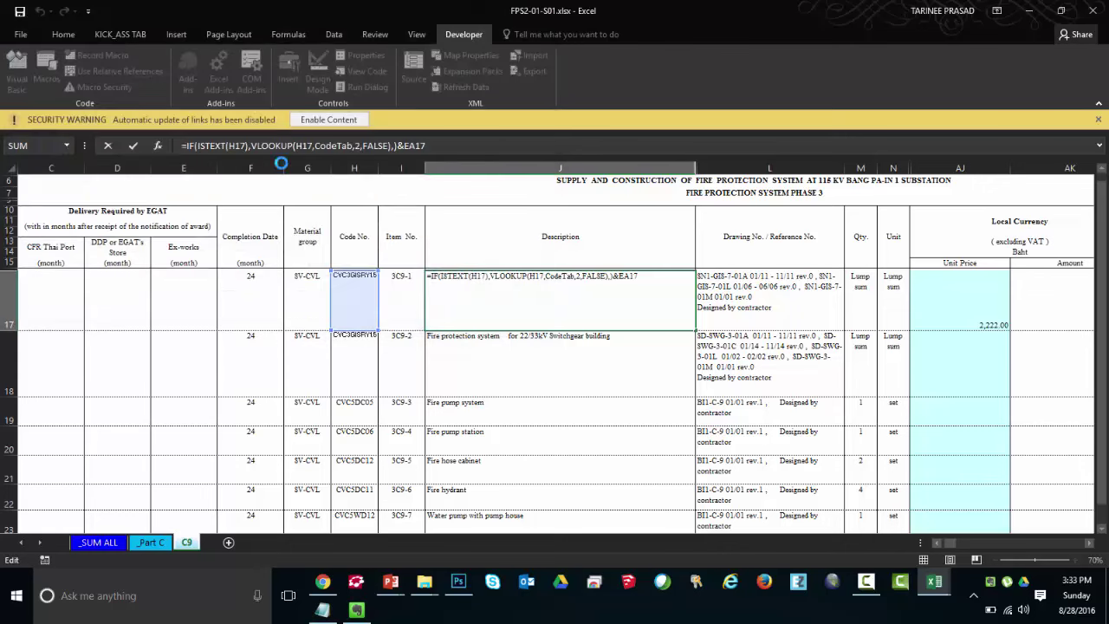
Step: Save the workbook with UNPROTECTED appended to its name, accepting the macro-free warning
left_click(21, 34)
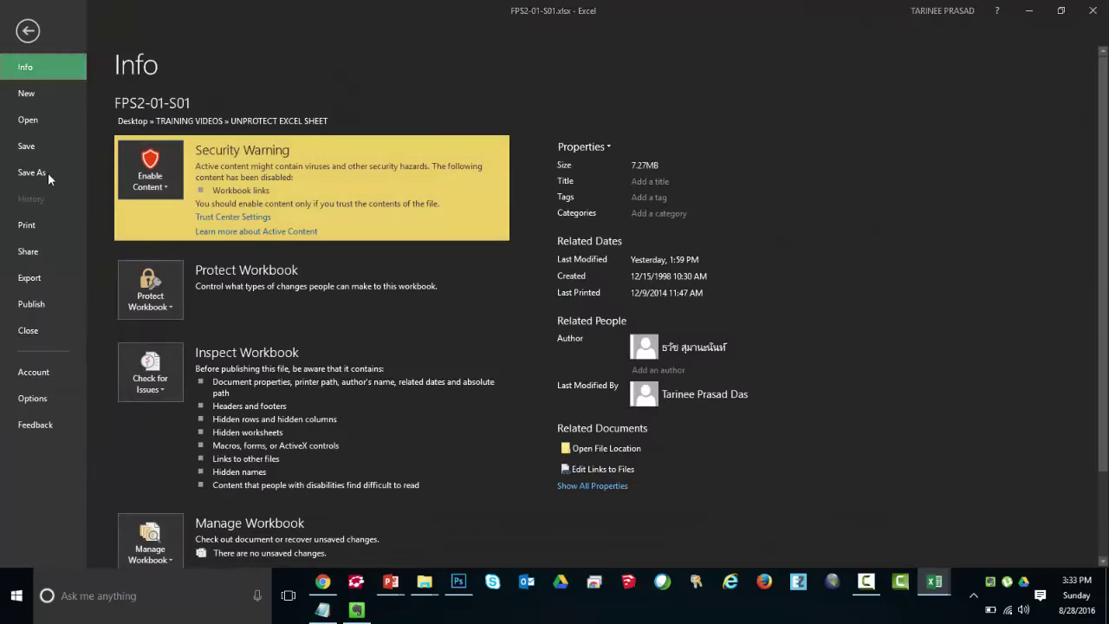
left_click(33, 173)
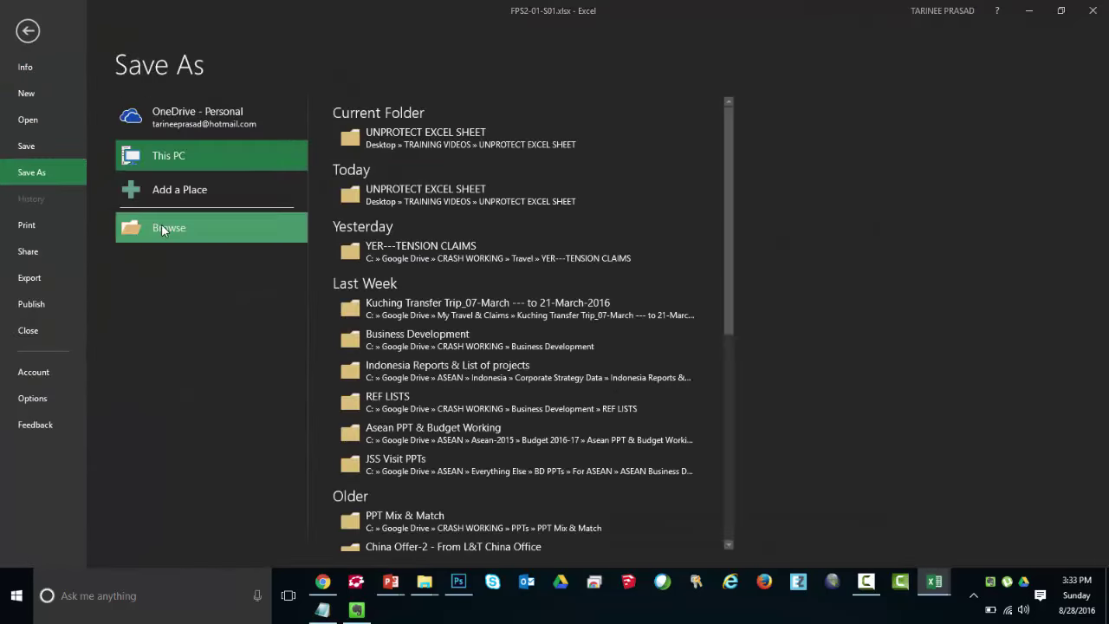
left_click(162, 227)
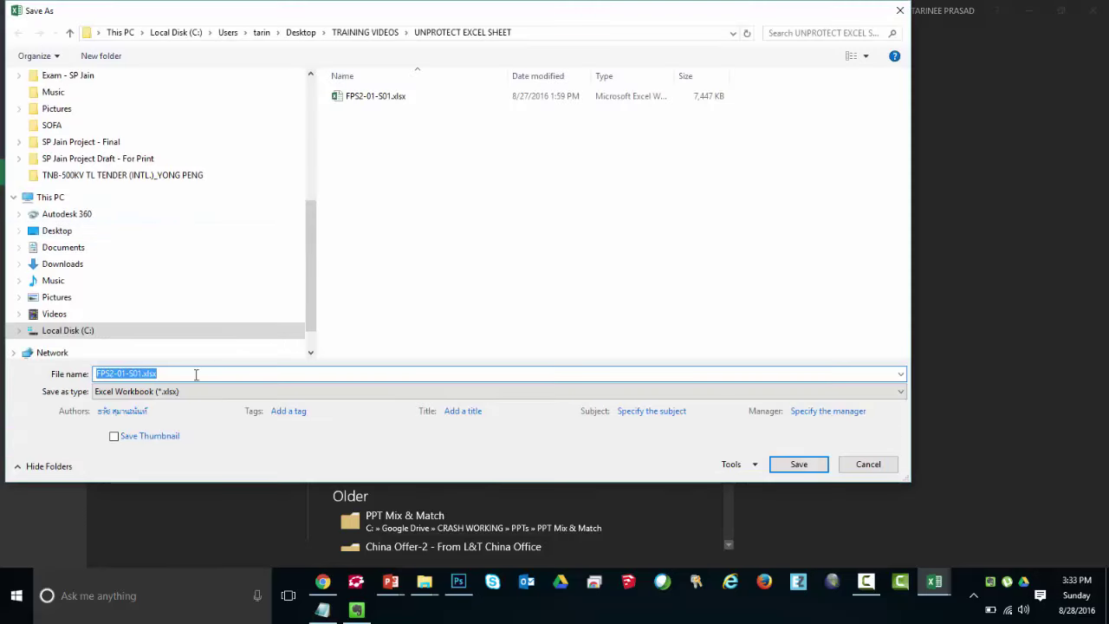
left_click(190, 375)
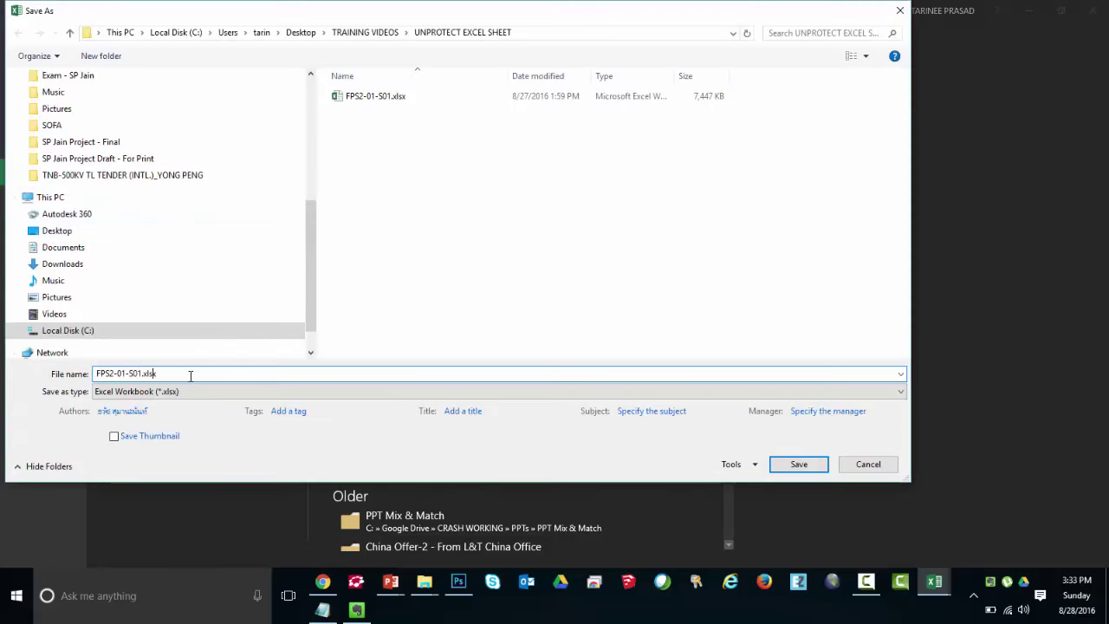
key("Left")
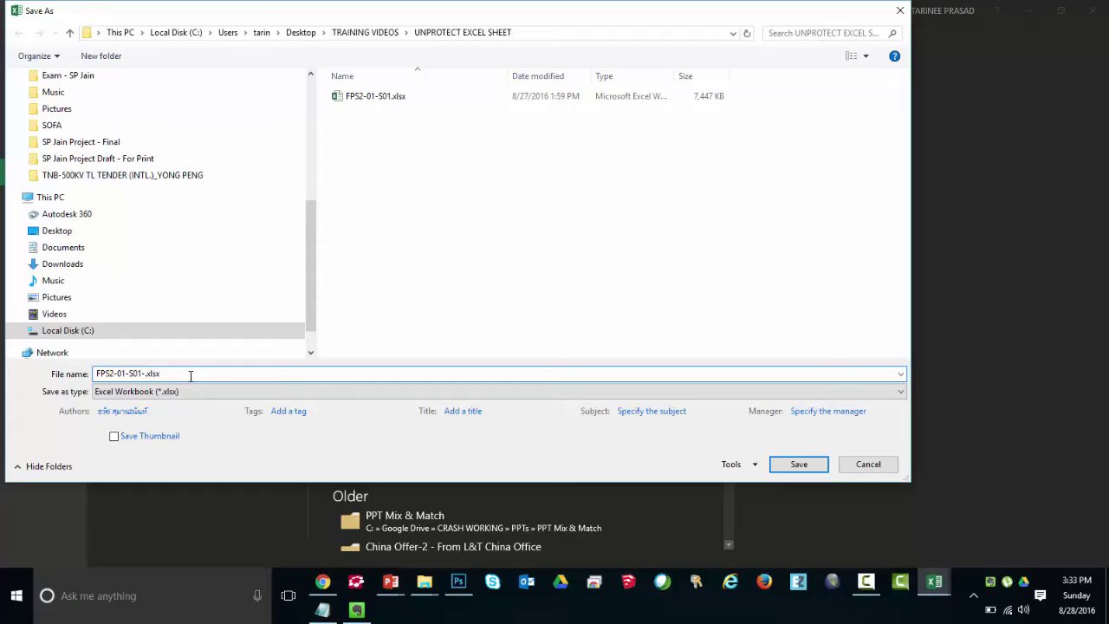
type("NPROTECTED")
key("Return")
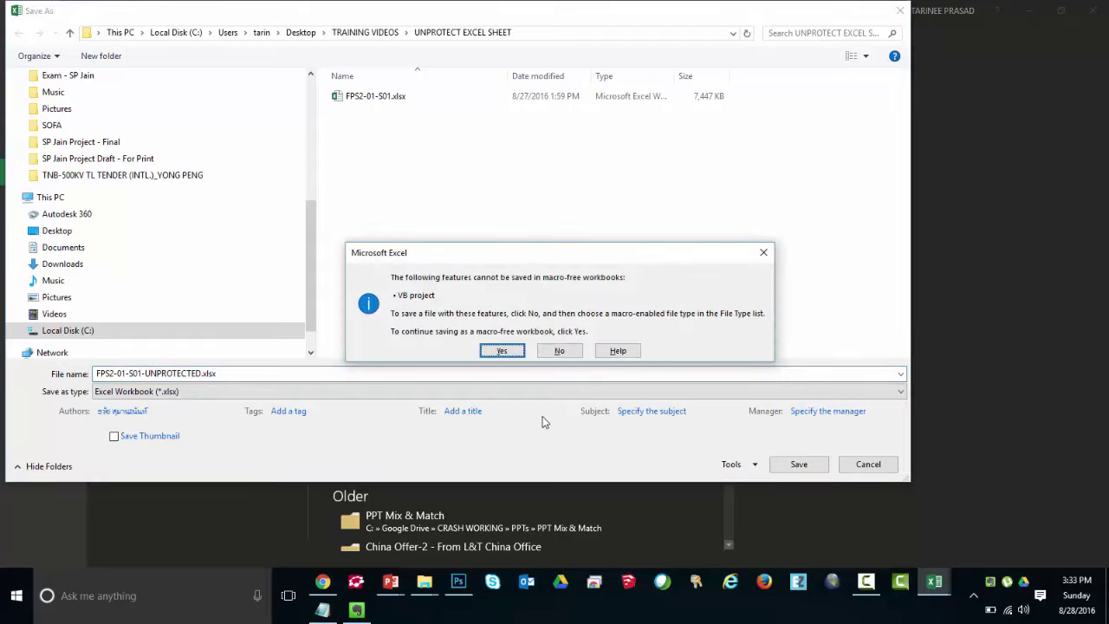
left_click(502, 351)
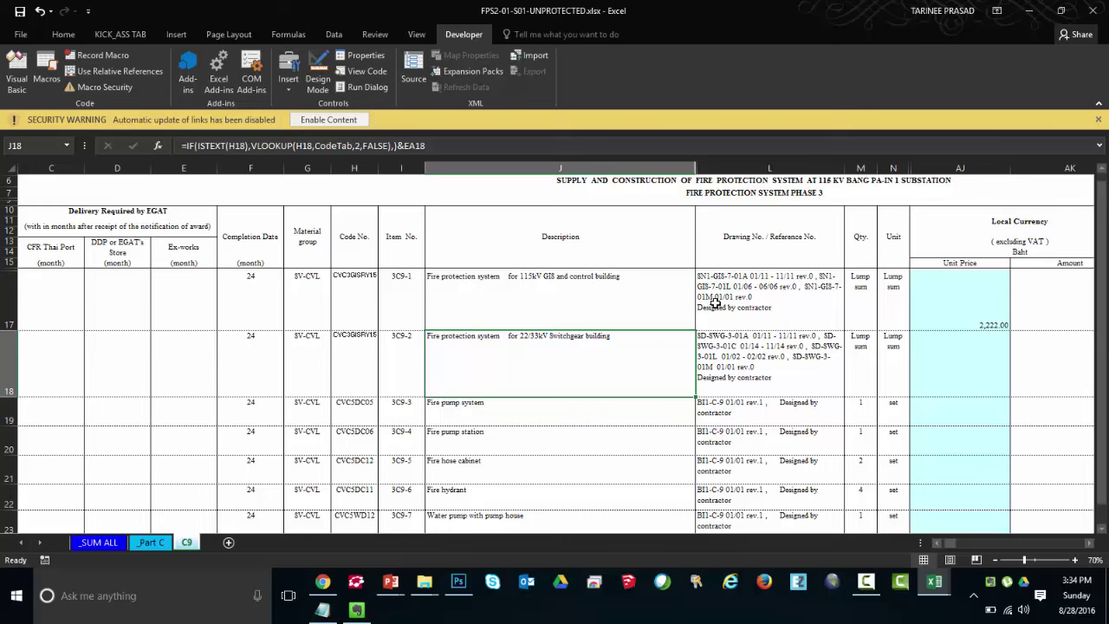
Step: Re-commit item cell I17 and code cell H17 unchanged, then view the file Info page
double_click(404, 292)
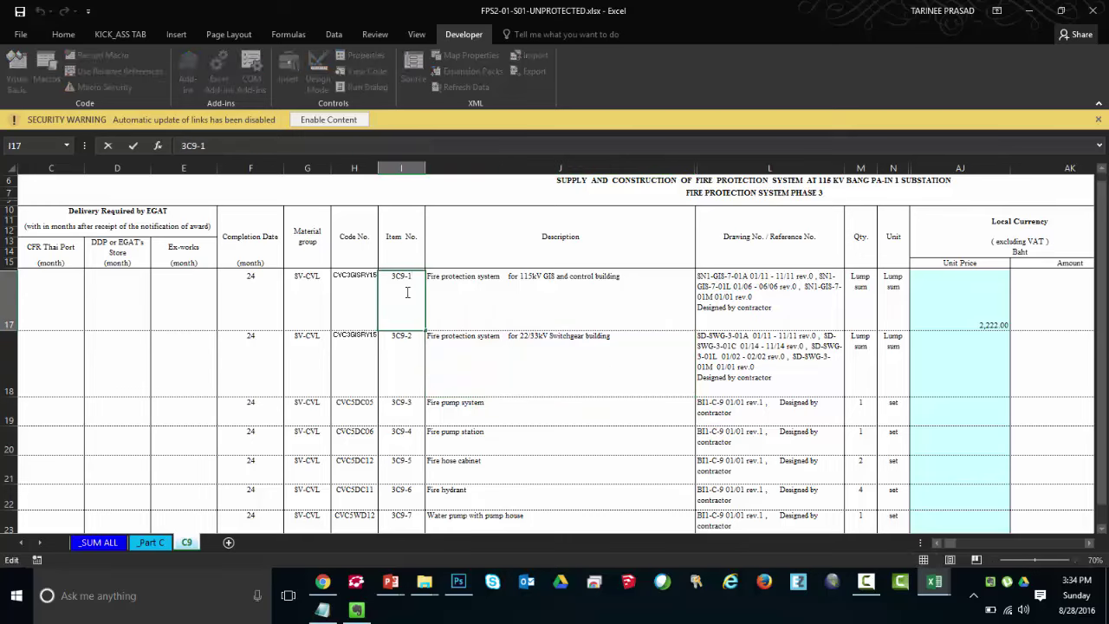
key("Return")
left_click(407, 292)
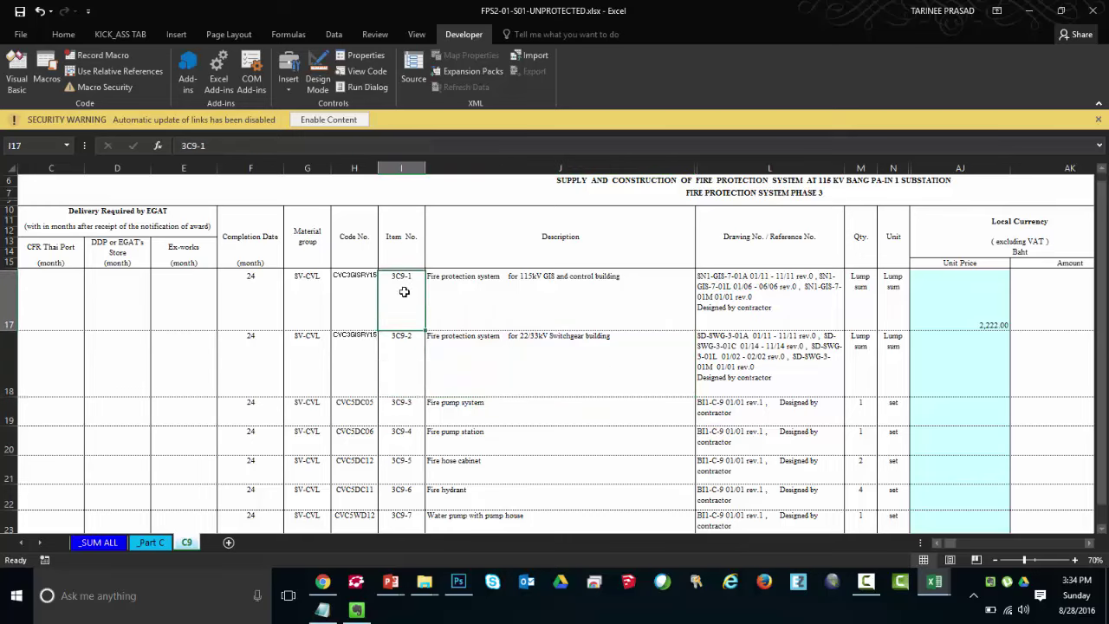
left_click(363, 290)
double_click(362, 290)
key("Return")
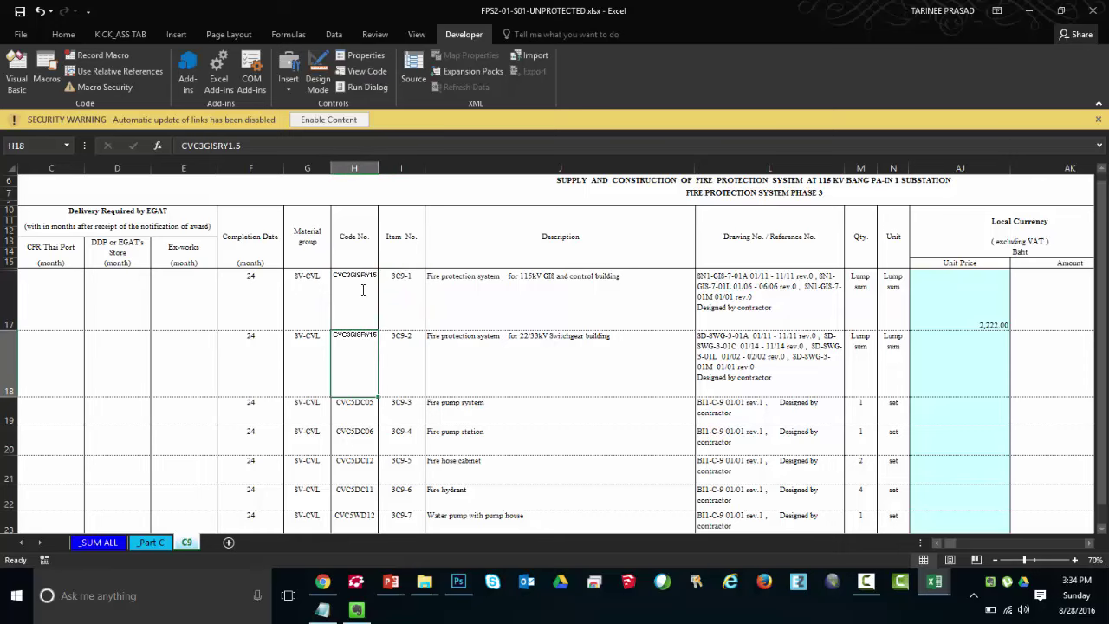
left_click(19, 34)
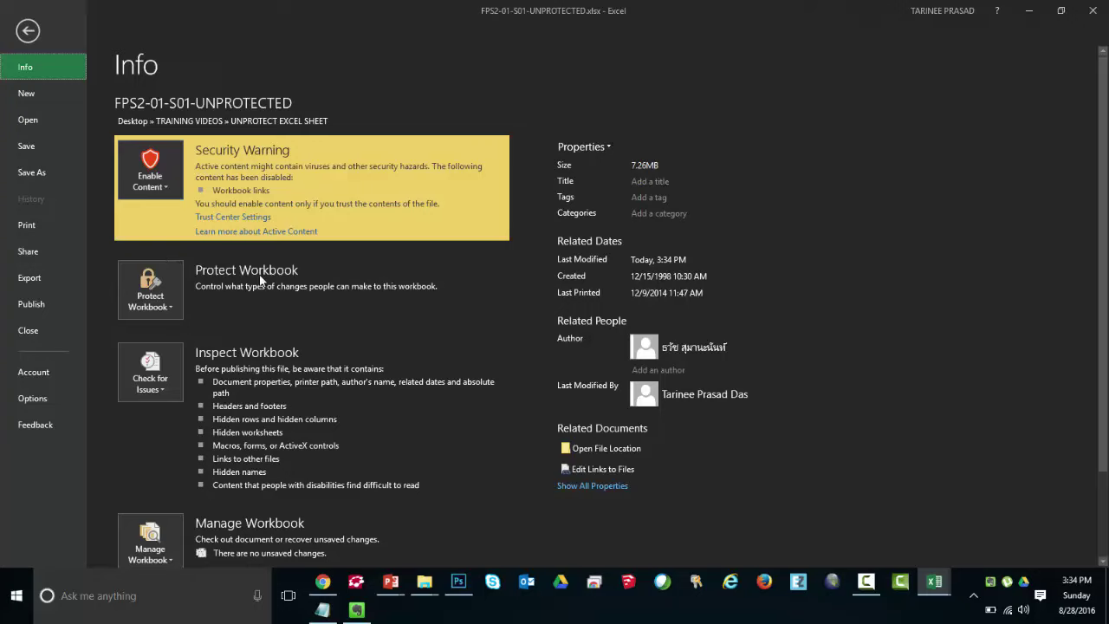
Step: Enter a unit price of 222 in AJ18 and fill cell L18 yellow
left_click(27, 30)
left_click(617, 305)
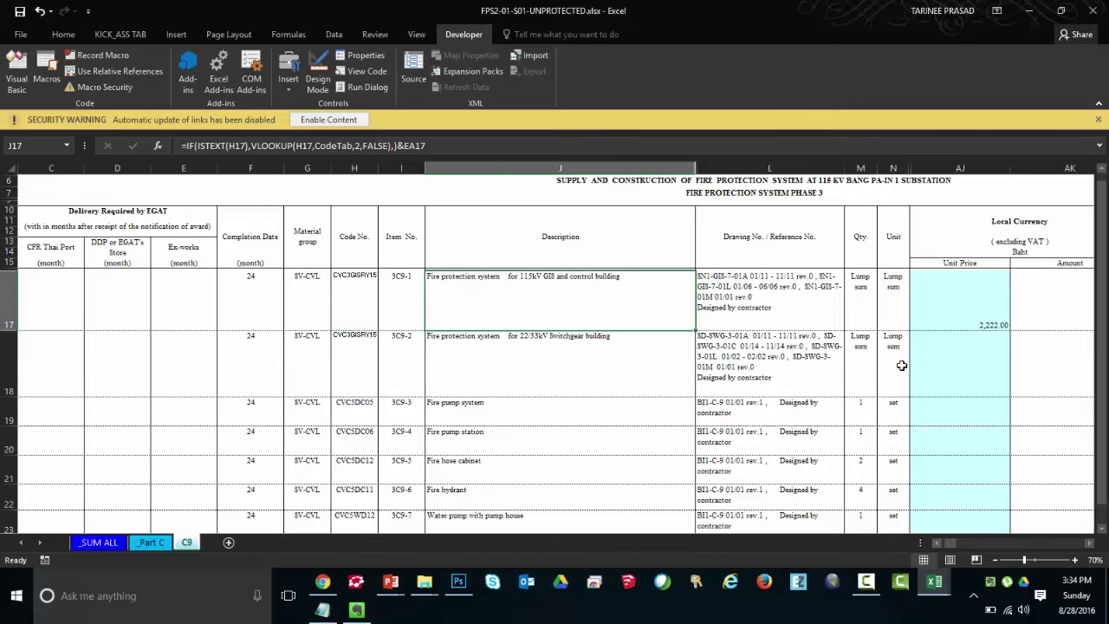
left_click(973, 333)
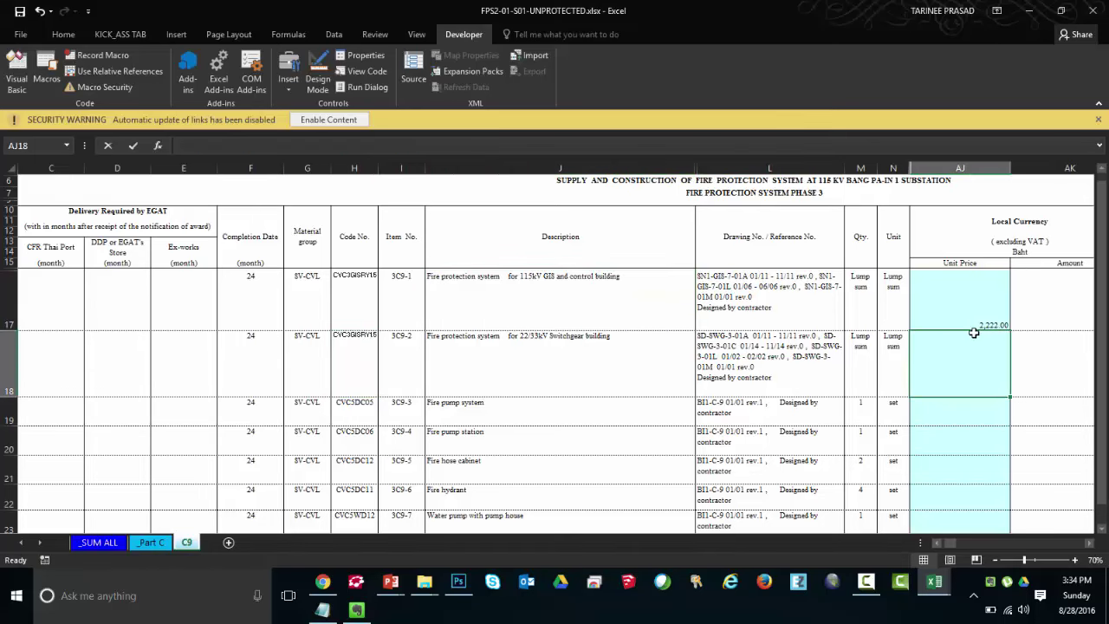
type("222")
key("Left")
key("Left")
key("Left")
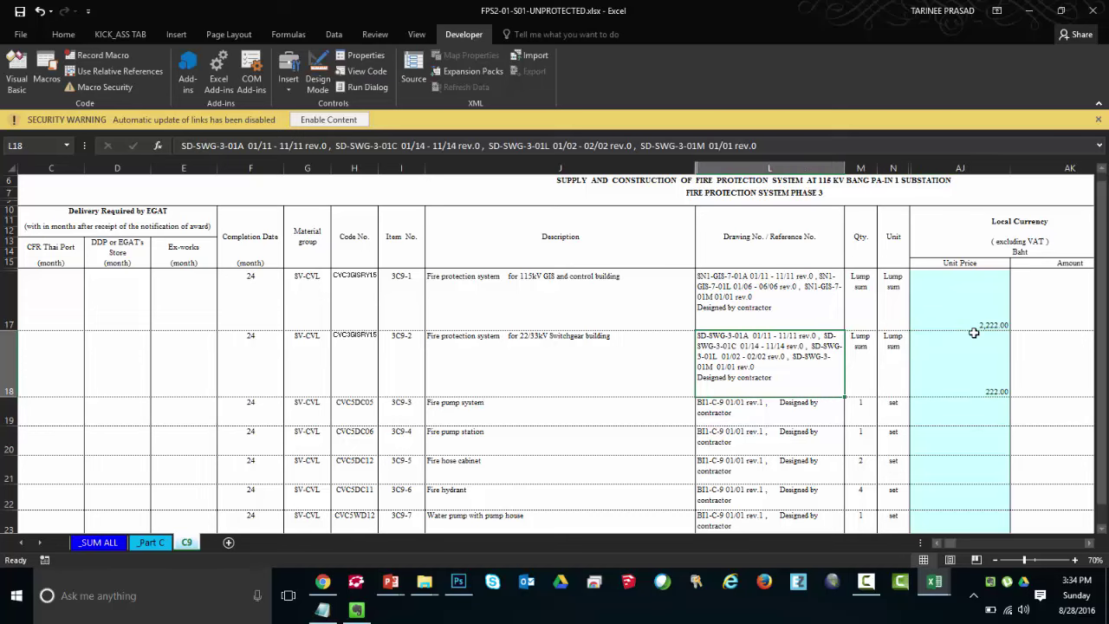
left_click(65, 35)
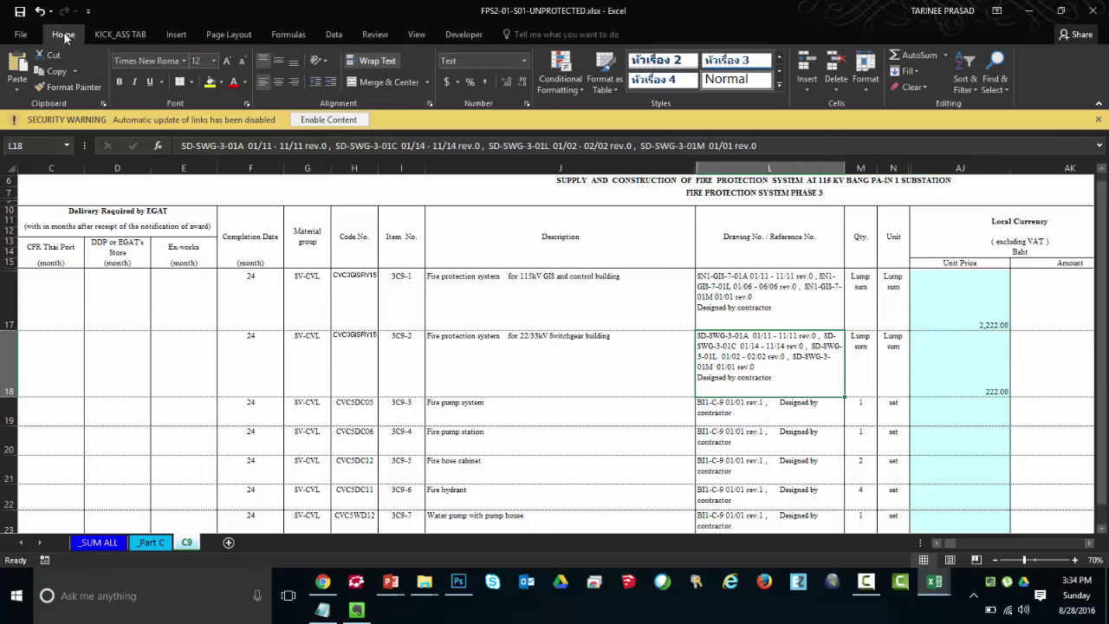
left_click(210, 82)
Step: Copy and re-commit the J18 formula, dismissing the Update Values prompt, then move toward Completion Date
left_click(540, 377)
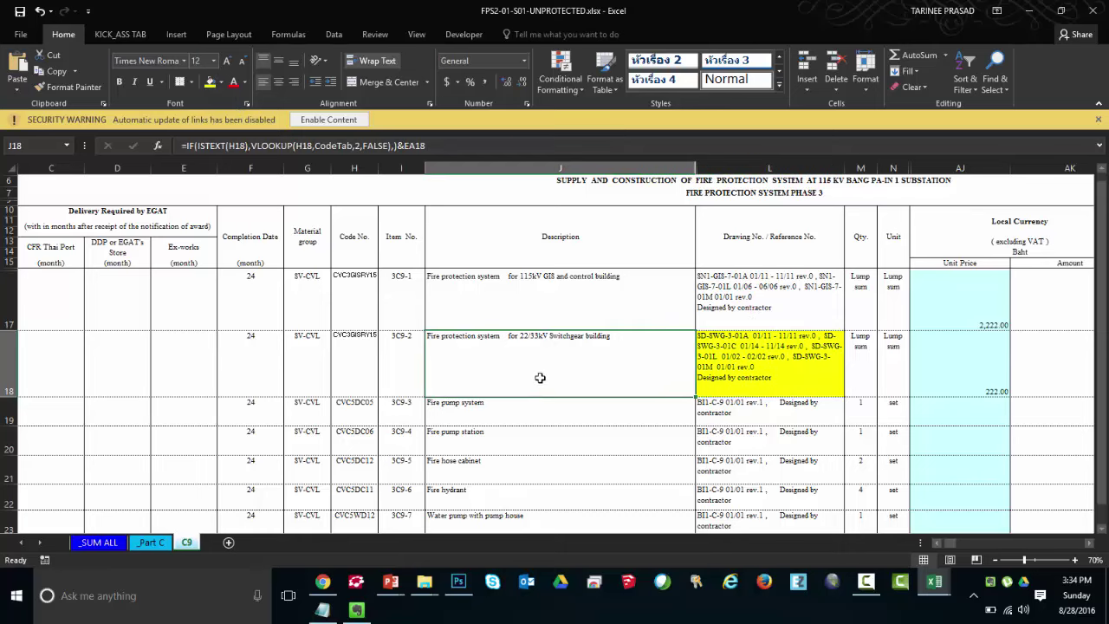
key("ctrl+c")
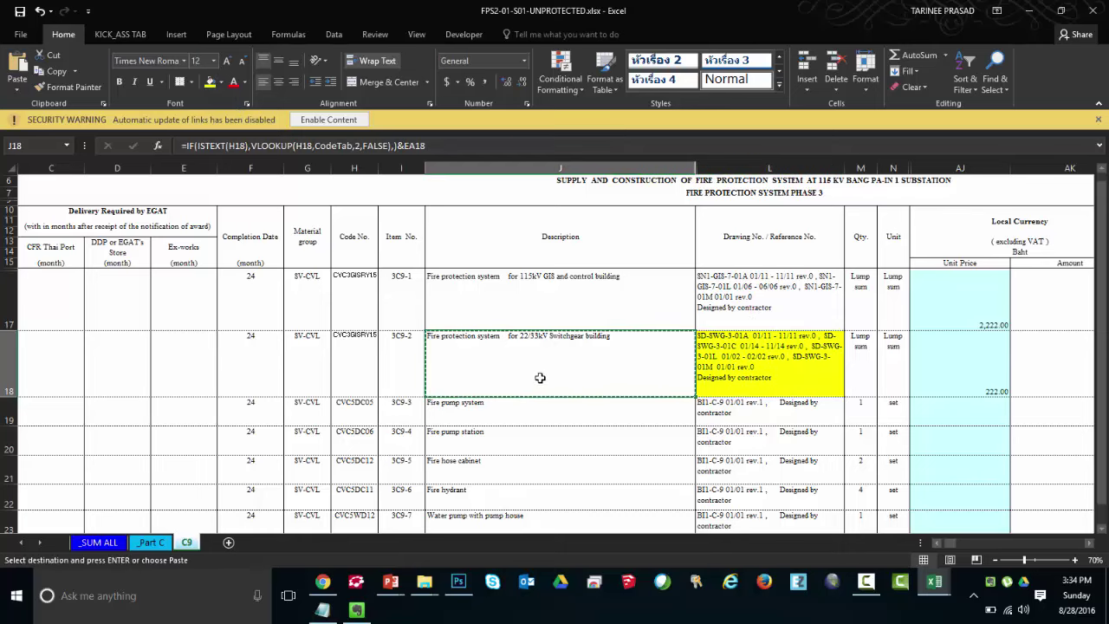
key("F2")
key("Return")
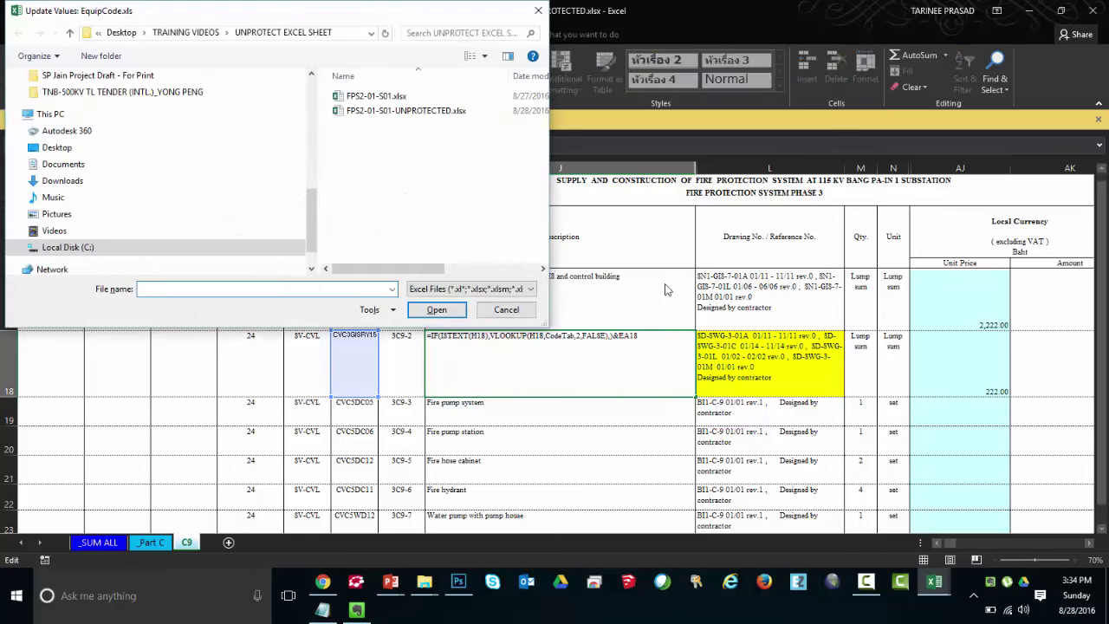
left_click(504, 314)
key("Return")
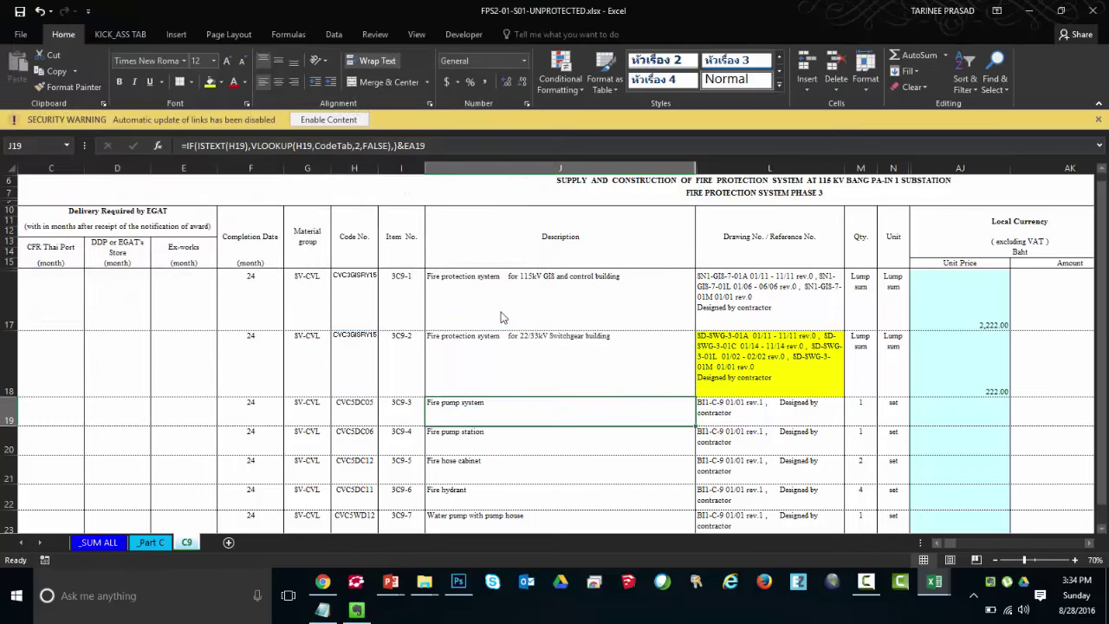
key("Left")
key("Left")
key("Left")
key("Left")
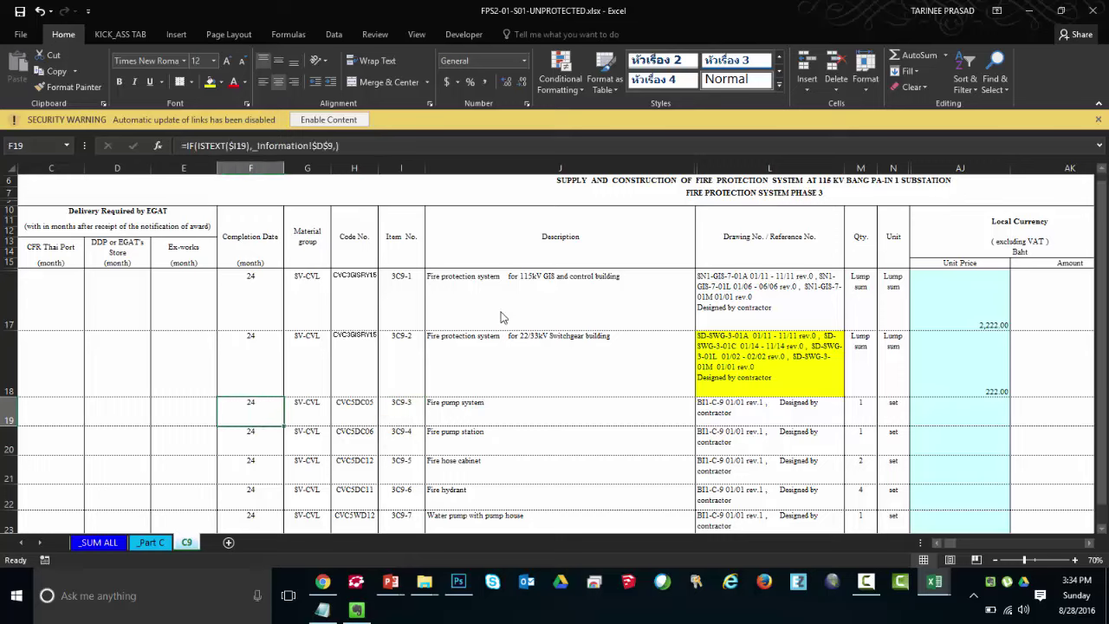
key("Up")
key("Up")
key("Up")
key("Up")
key("Up")
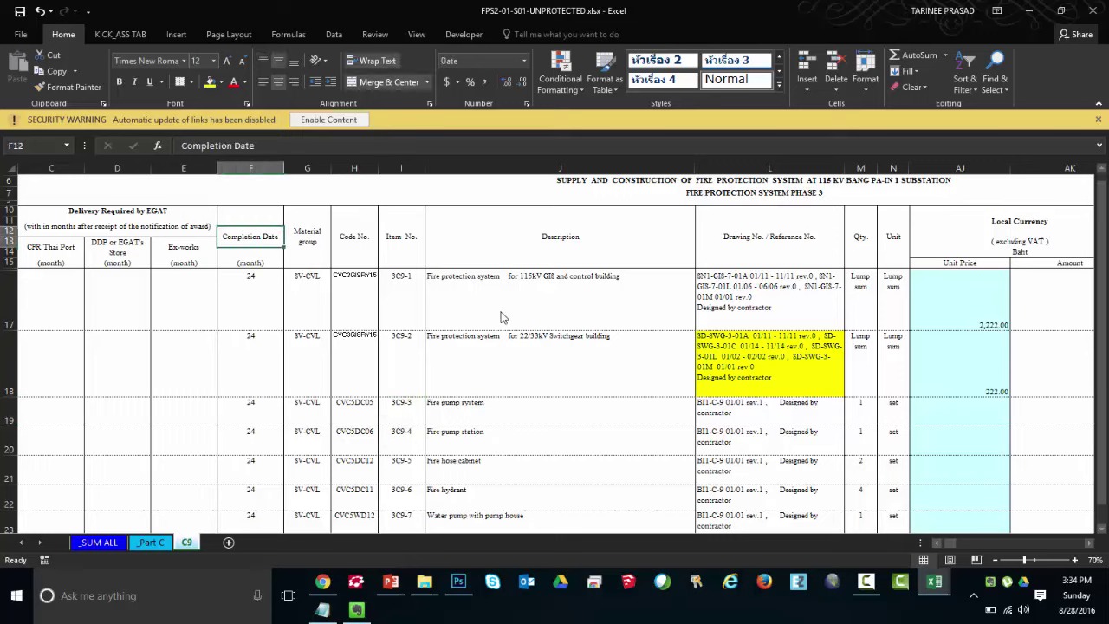